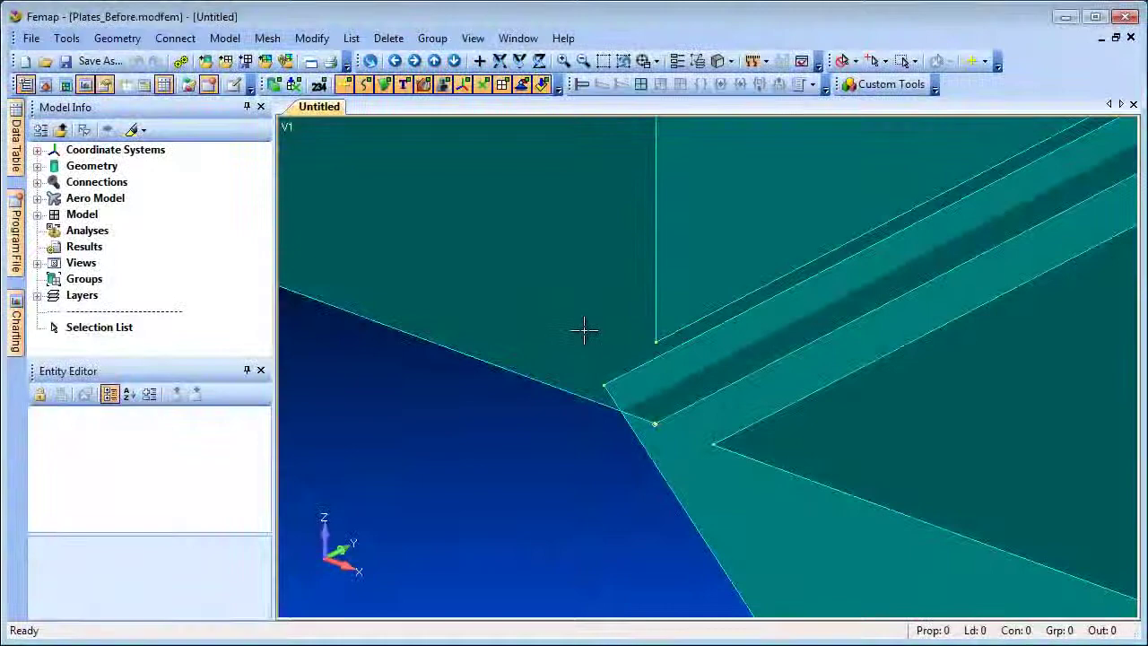
# Join every plate solid with Non-Manifold Add using a 1.27e-3 tolerance.
pyautogui.click(119, 40)
pyautogui.moveTo(145, 221)
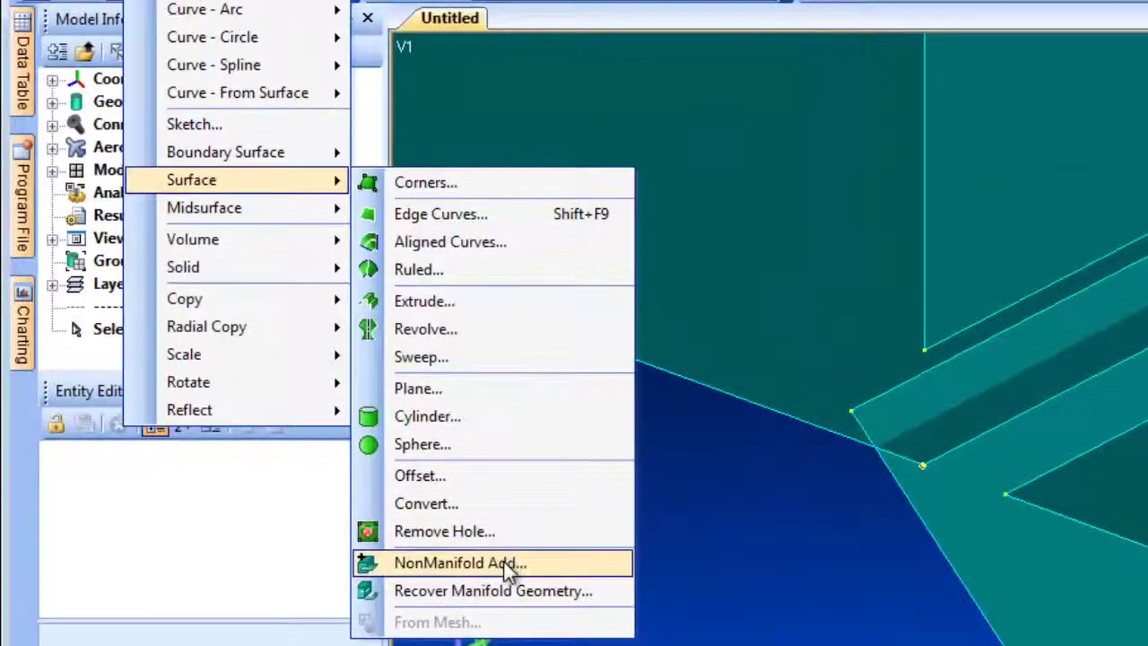
pyautogui.click(585, 565)
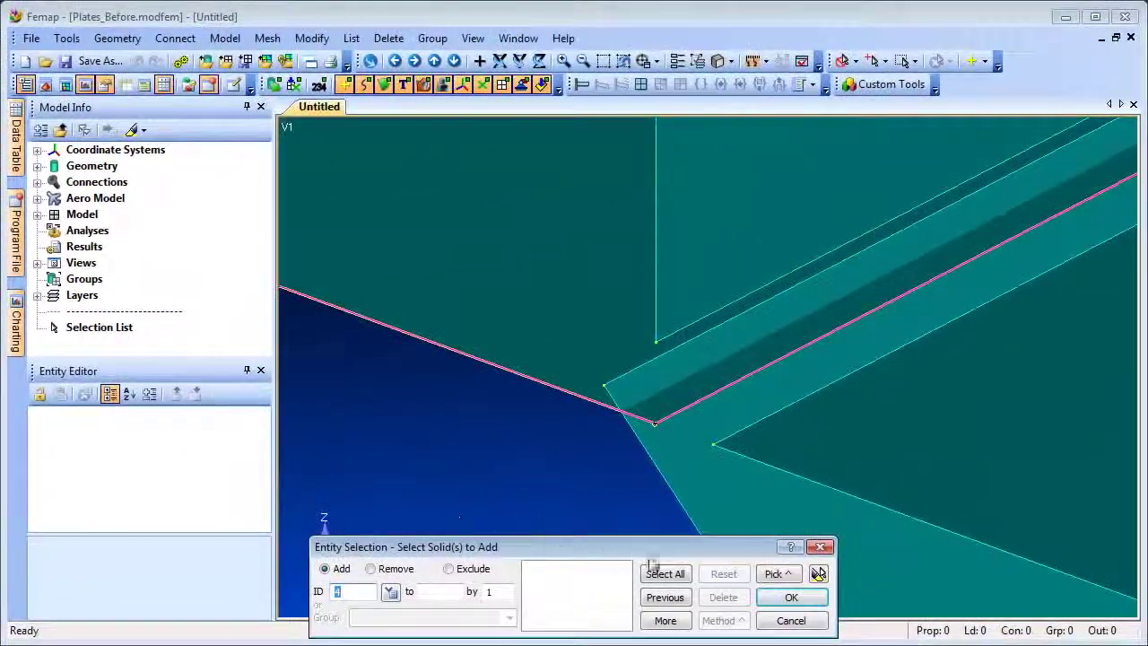
pyautogui.click(665, 573)
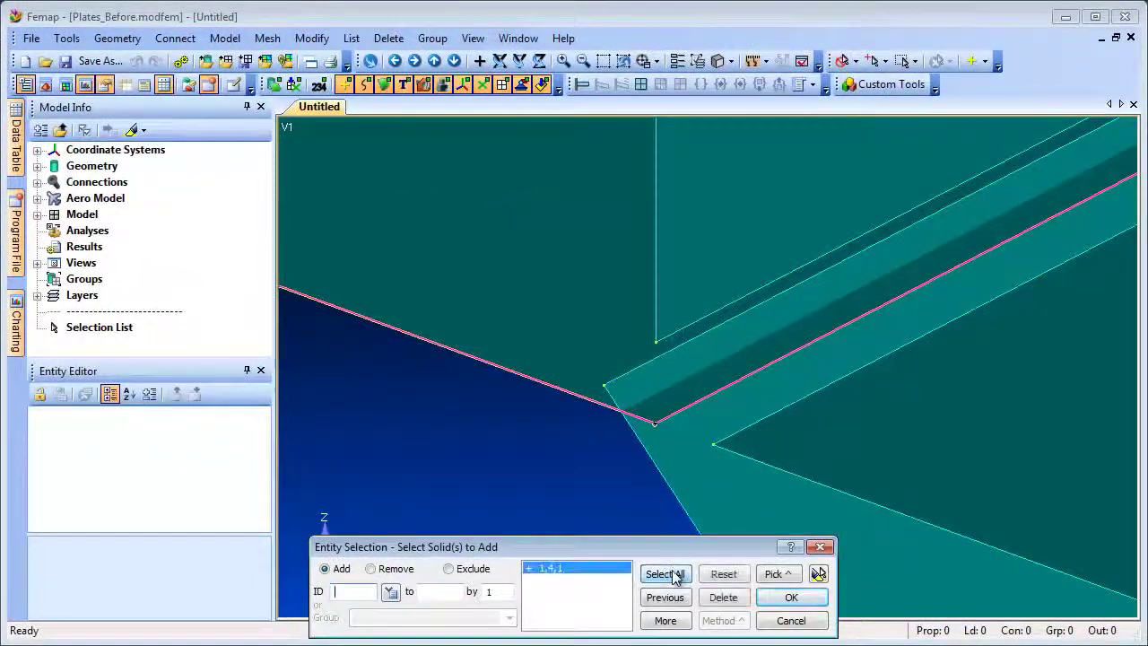
pyautogui.click(819, 574)
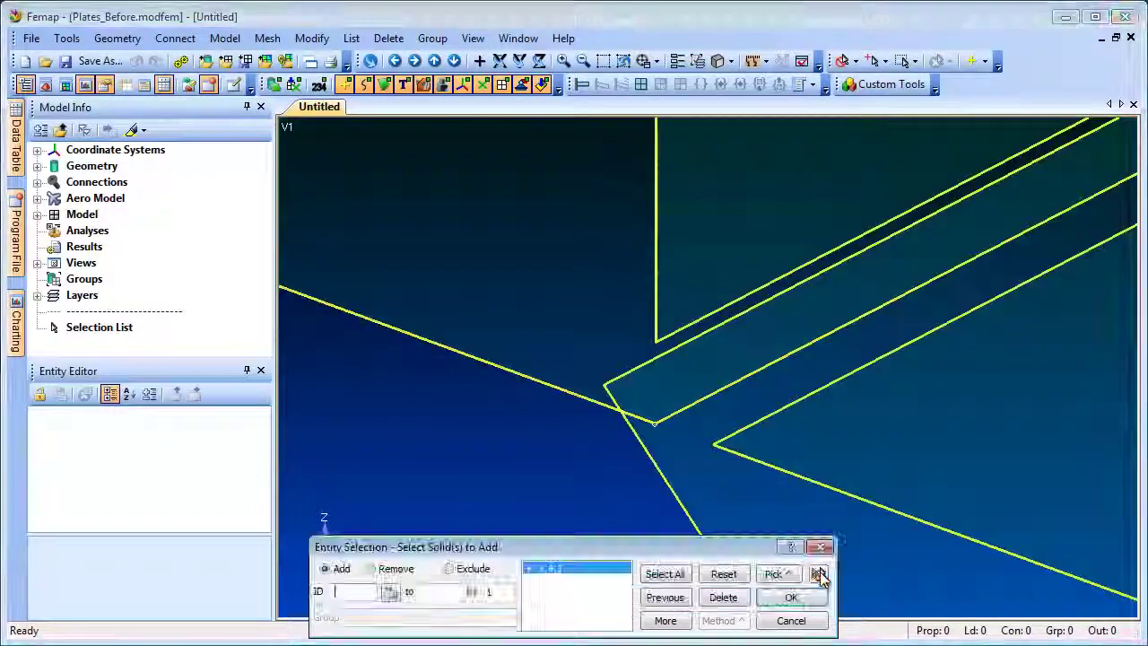
pyautogui.click(797, 606)
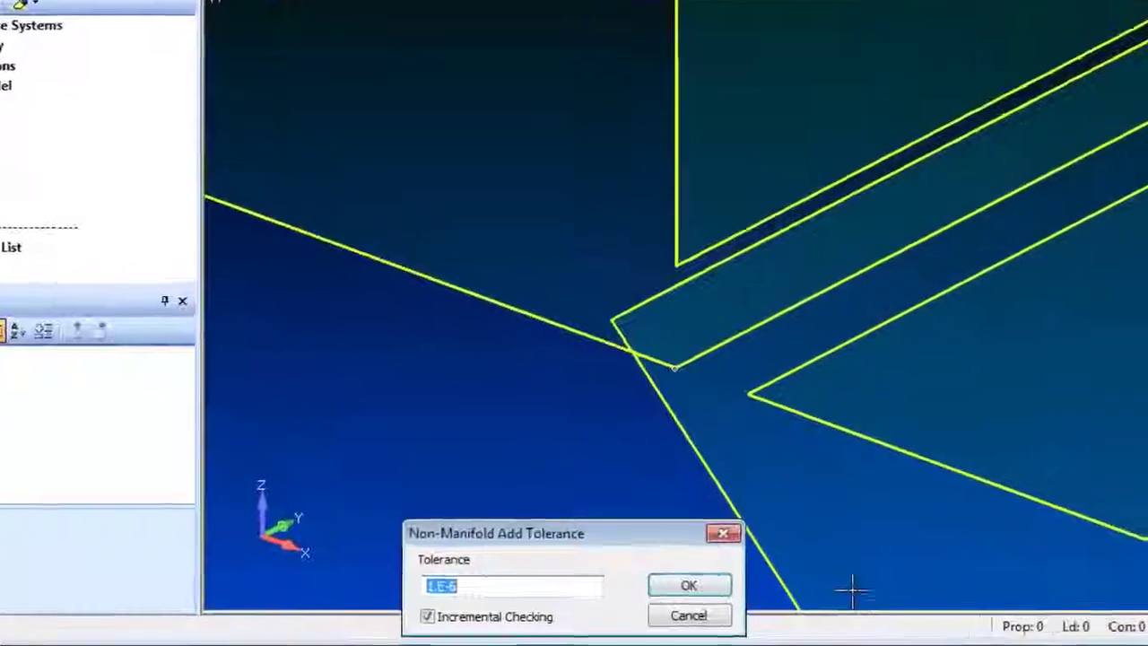
pyautogui.write('1.27e')
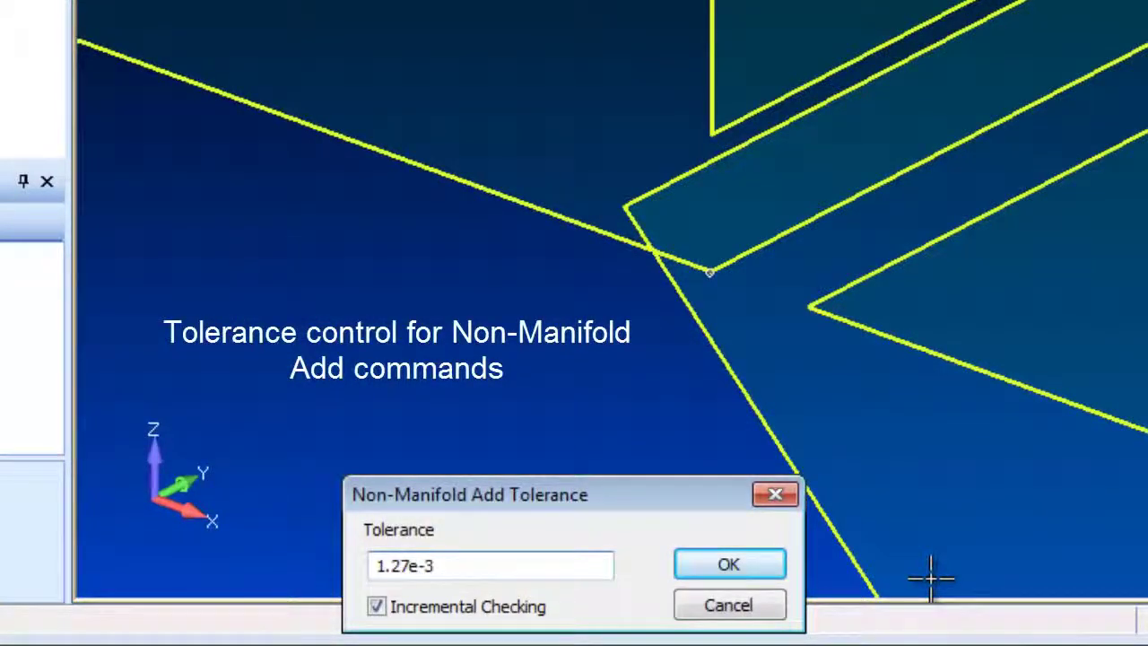
pyautogui.click(730, 571)
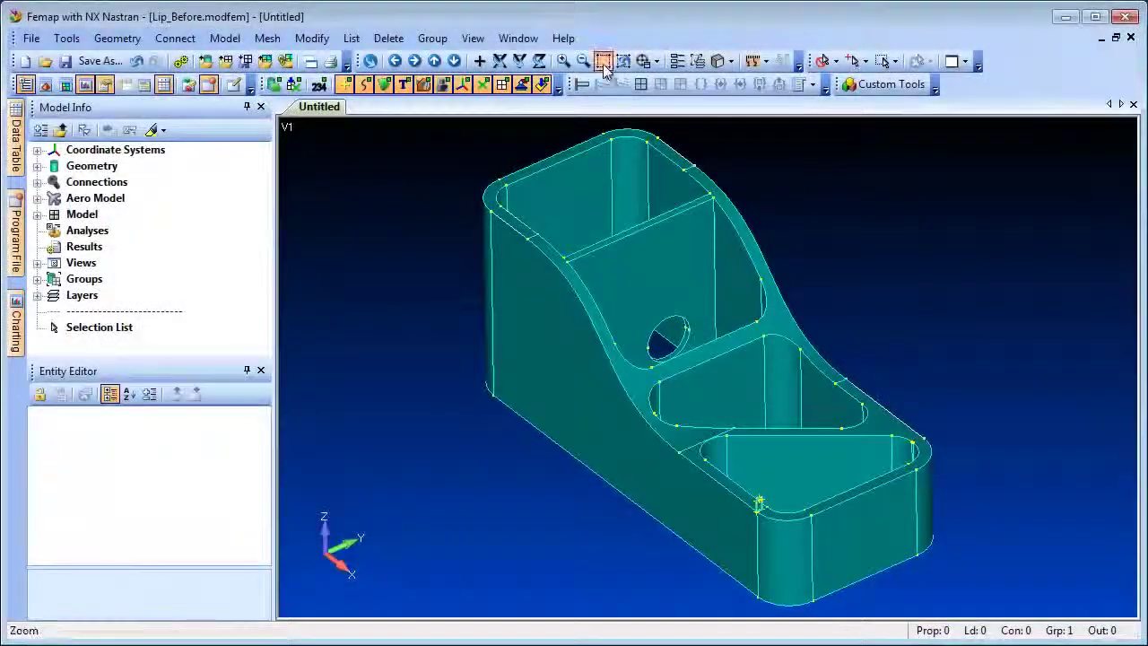
# Zoom in on the rim's lip profile and choose surface 92 as the sweep profile.
pyautogui.click(603, 61)
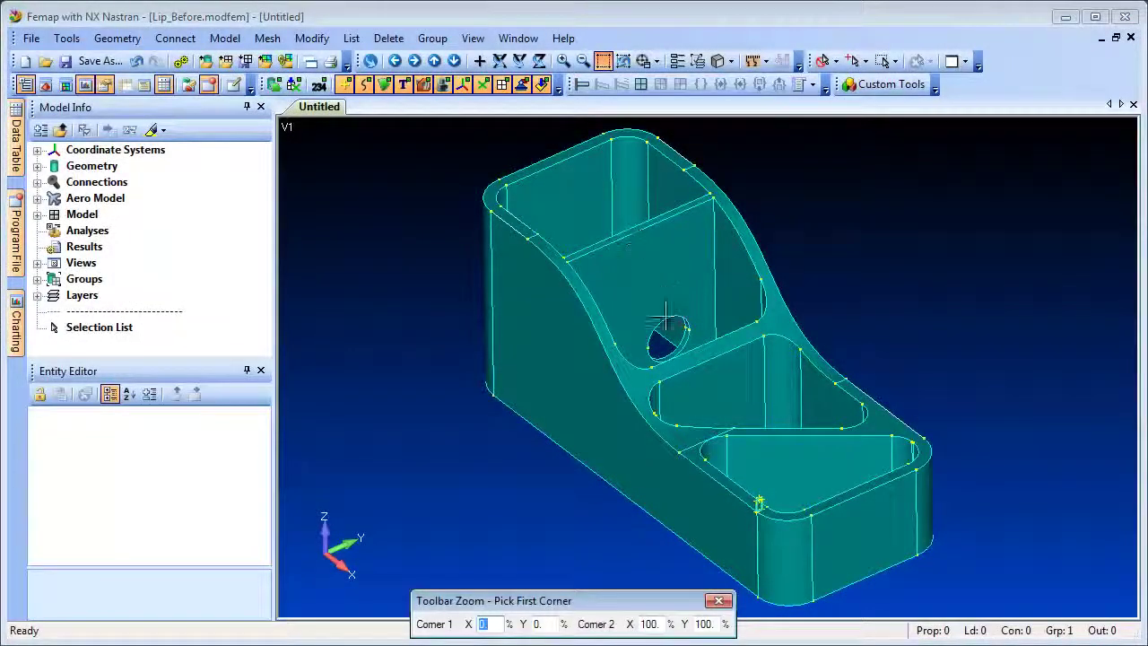
pyautogui.click(794, 547)
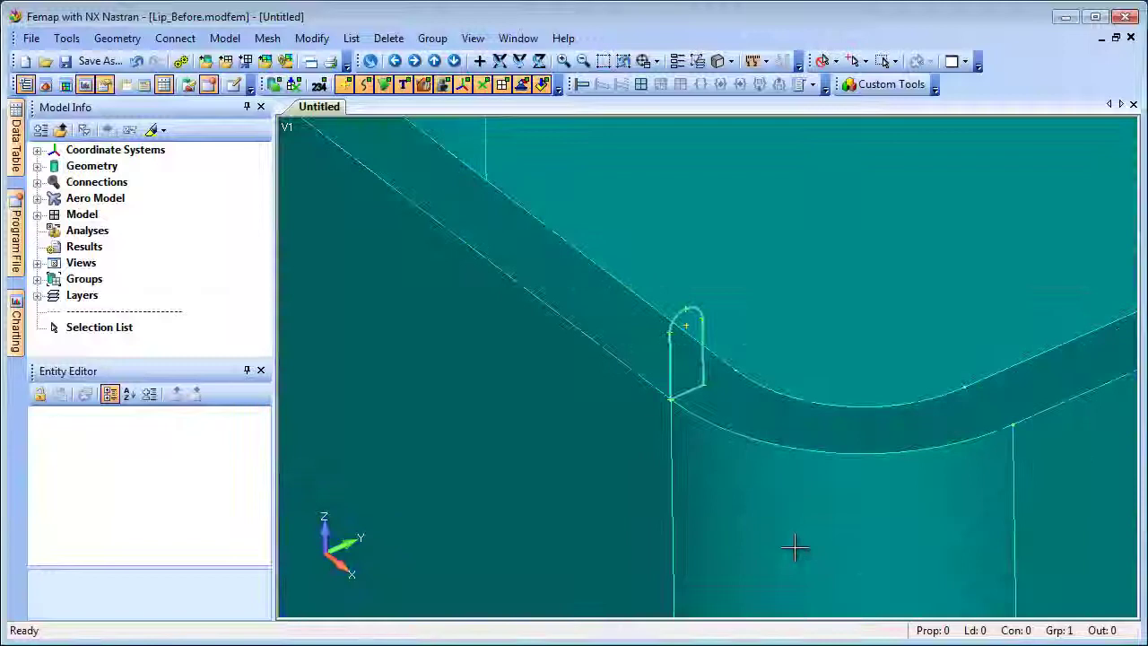
pyautogui.click(623, 61)
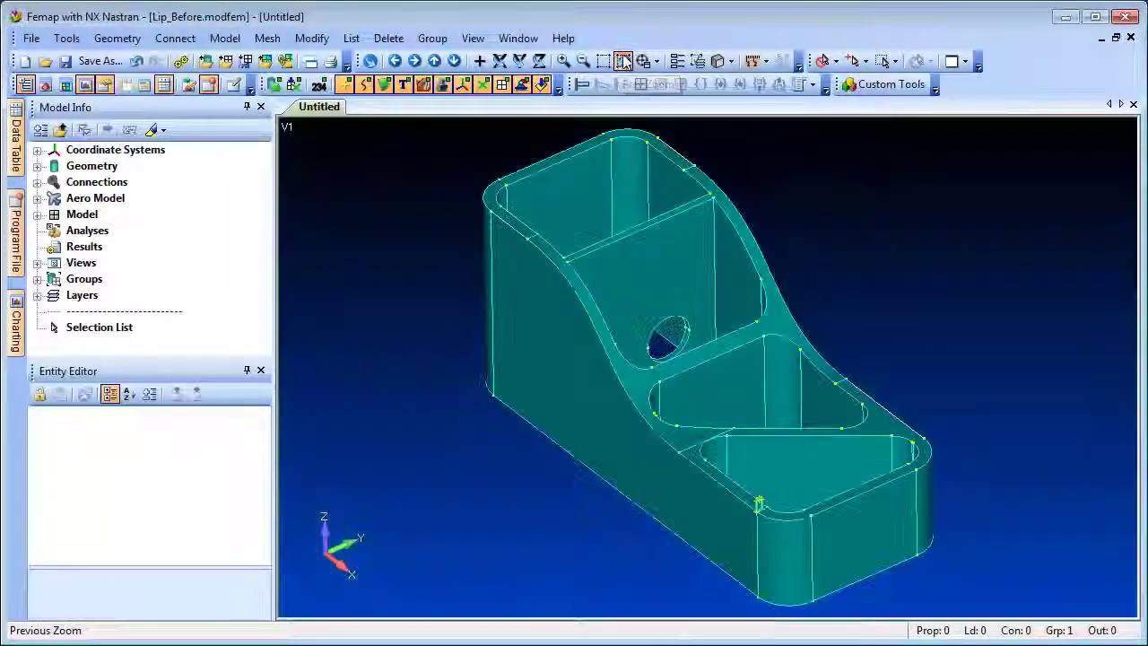
pyautogui.click(121, 38)
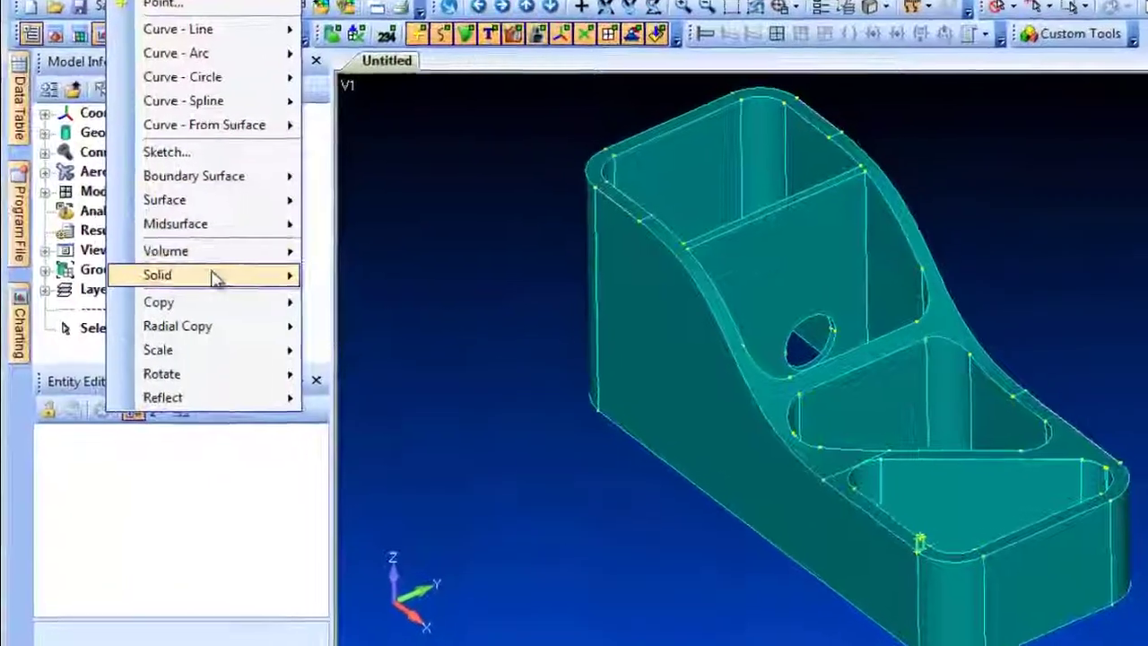
pyautogui.moveTo(180, 282)
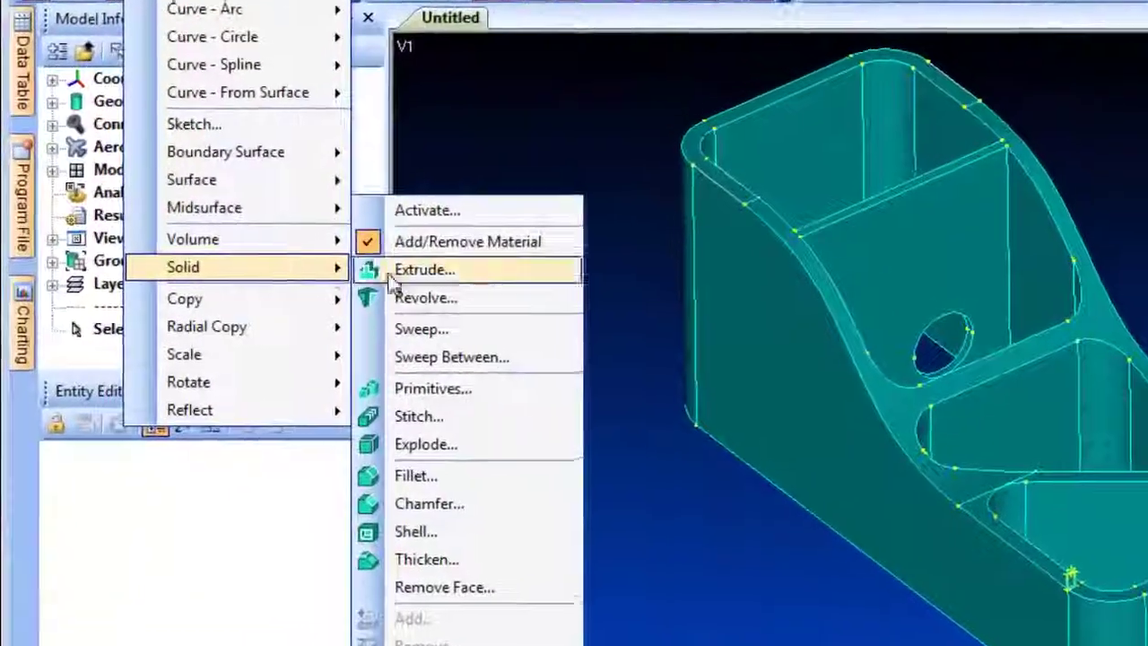
pyautogui.click(533, 338)
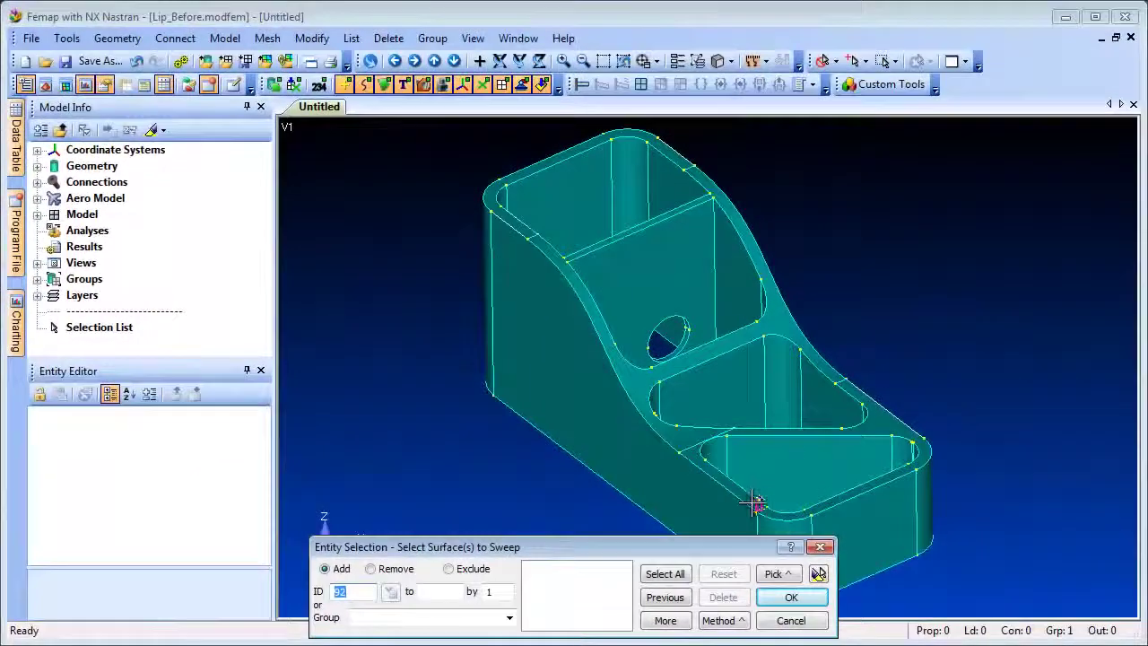
pyautogui.click(752, 504)
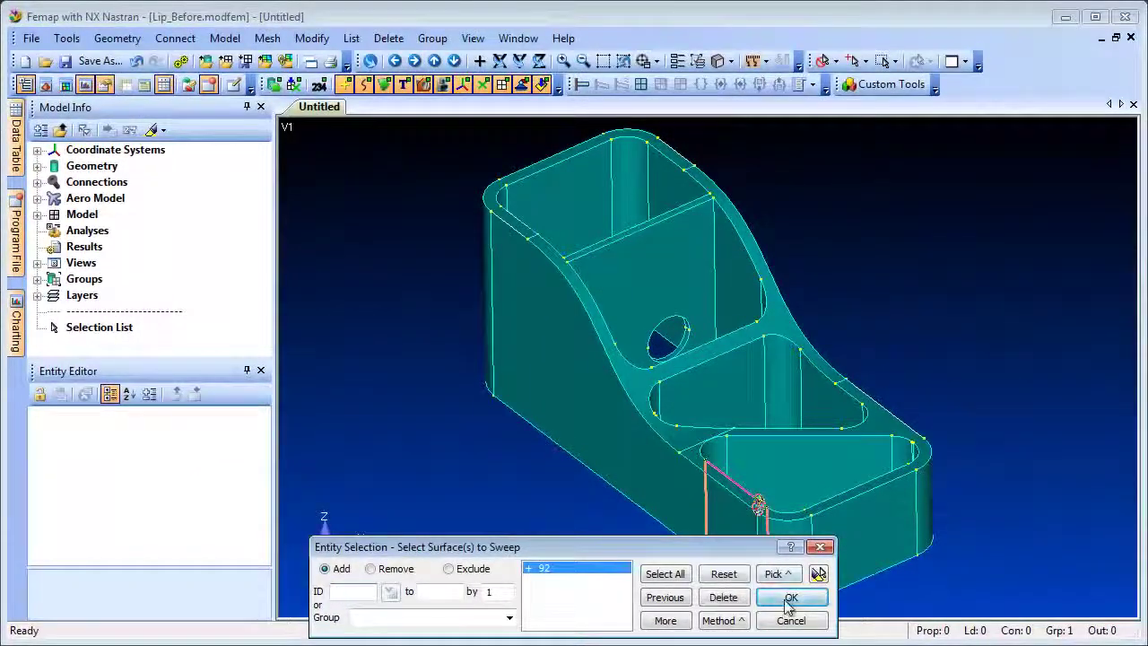
pyautogui.click(792, 598)
# Sweep the profile along the Sweep Curves group's curves to create the lip.
pyautogui.click(509, 622)
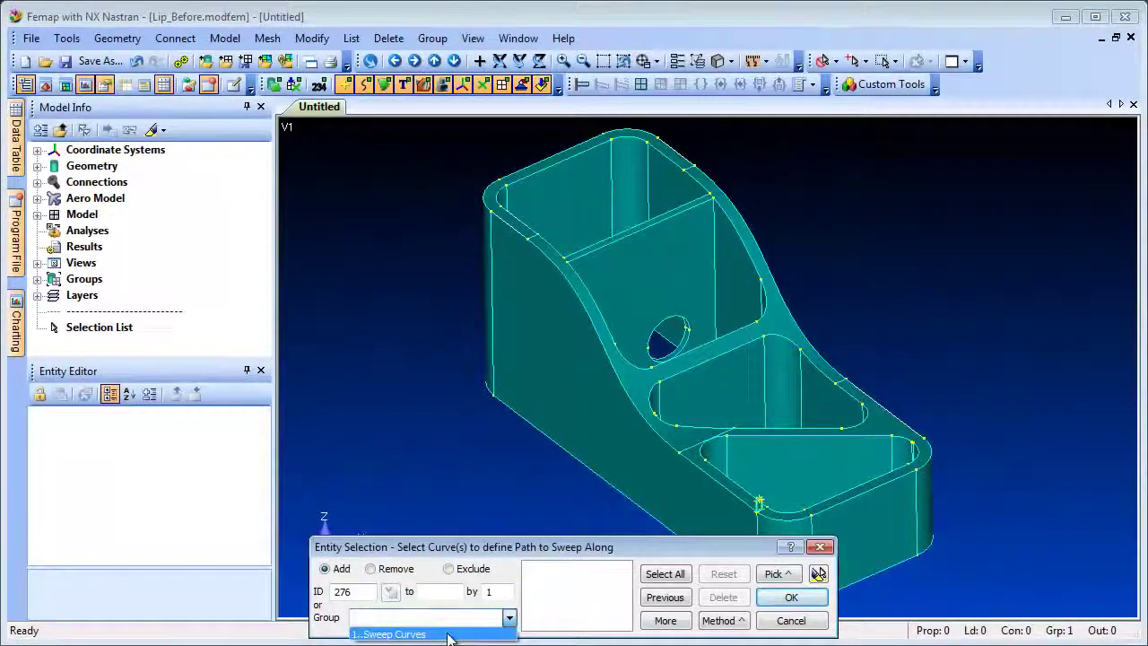
pyautogui.click(448, 635)
pyautogui.click(675, 624)
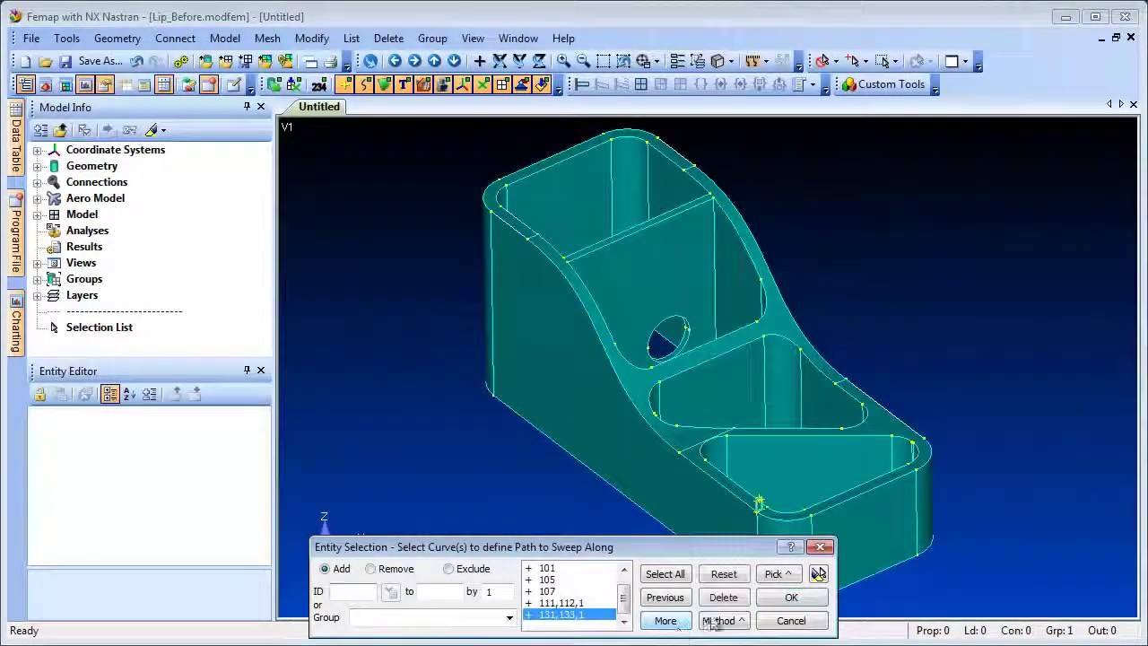
pyautogui.click(819, 574)
pyautogui.click(793, 599)
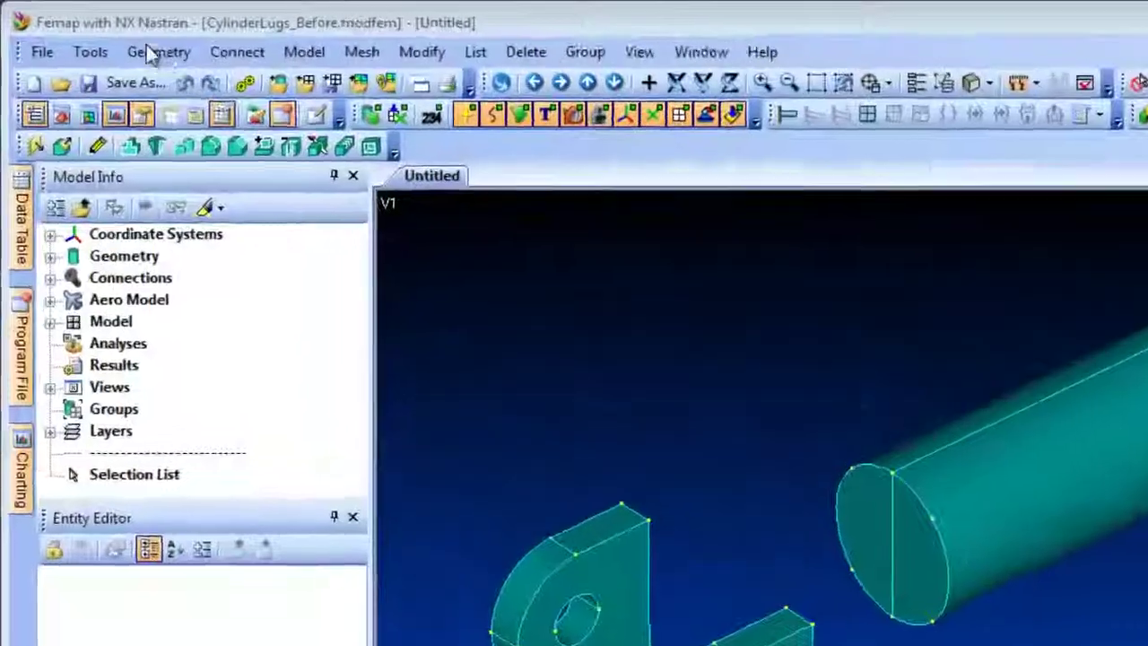
# Blend a solid between surfaces 35 and 52, aligned with point 62.
pyautogui.click(159, 52)
pyautogui.moveTo(309, 416)
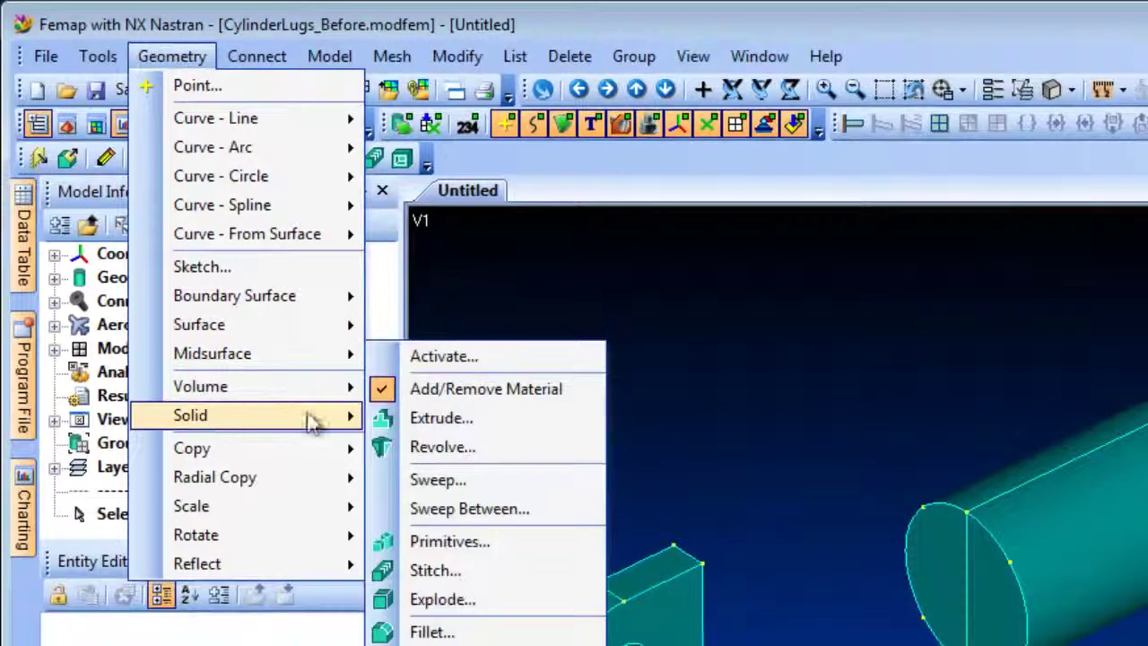
pyautogui.click(579, 513)
pyautogui.click(468, 427)
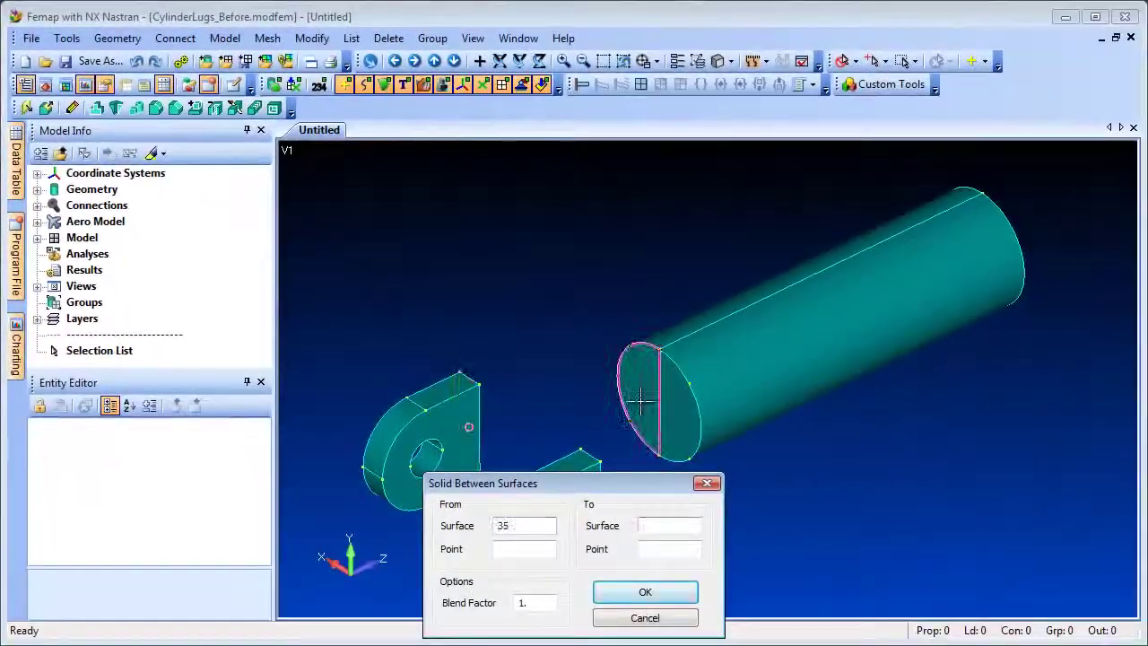
pyautogui.click(637, 392)
pyautogui.click(628, 345)
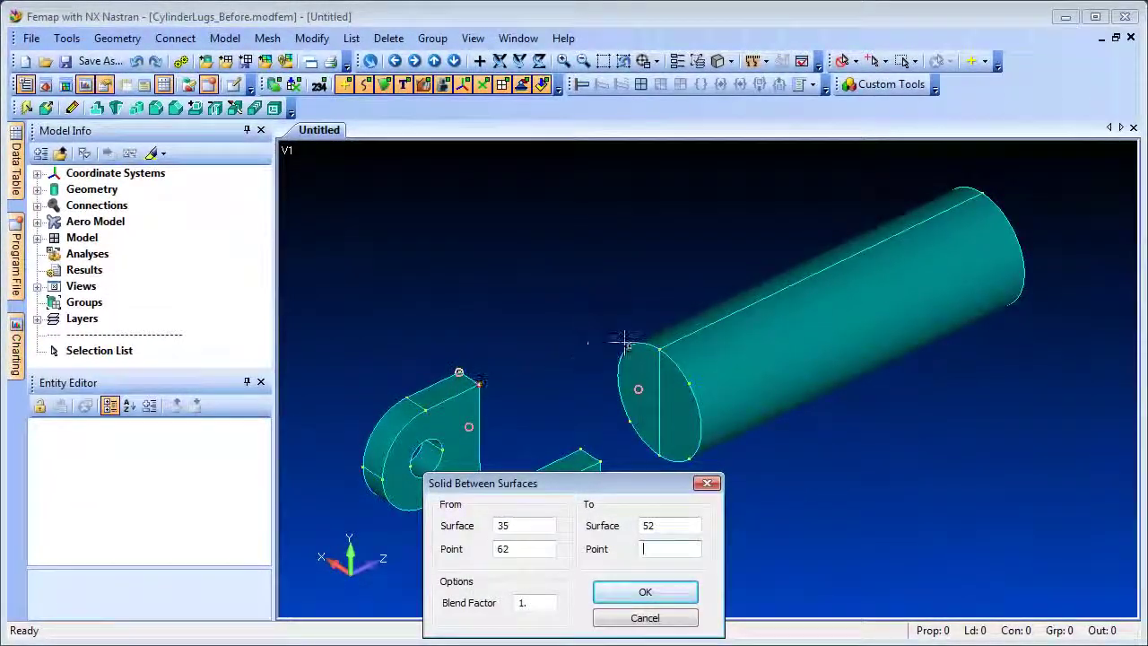
pyautogui.press('Return')
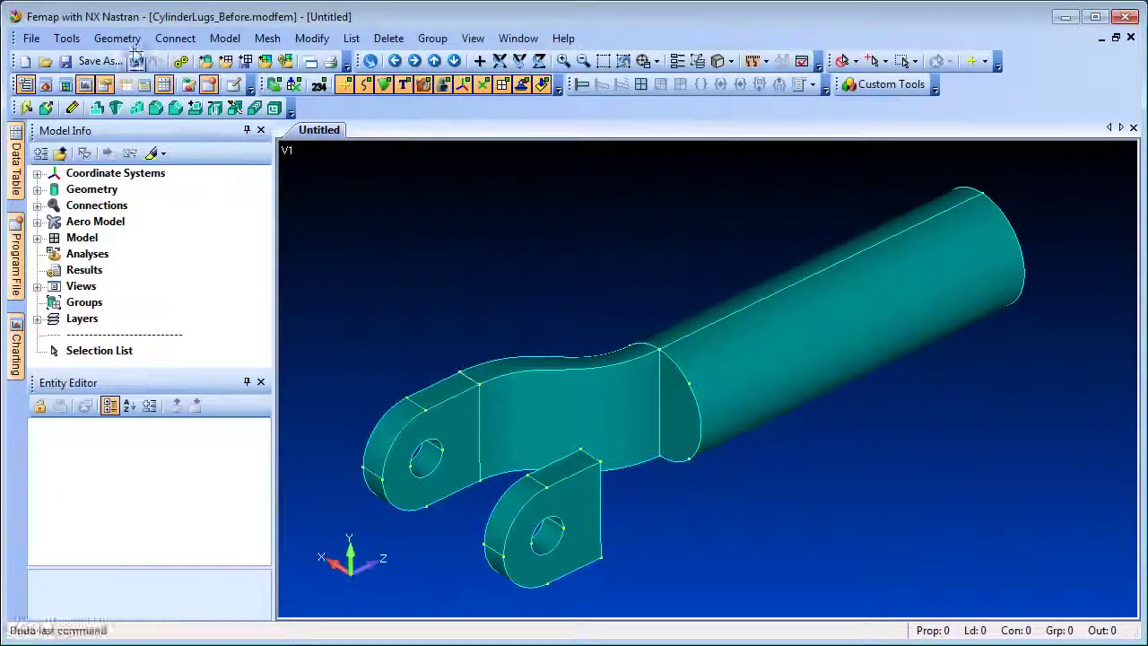
# Blend a second solid between surfaces 34 and 56, aligned with point 55.
pyautogui.click(116, 37)
pyautogui.moveTo(152, 289)
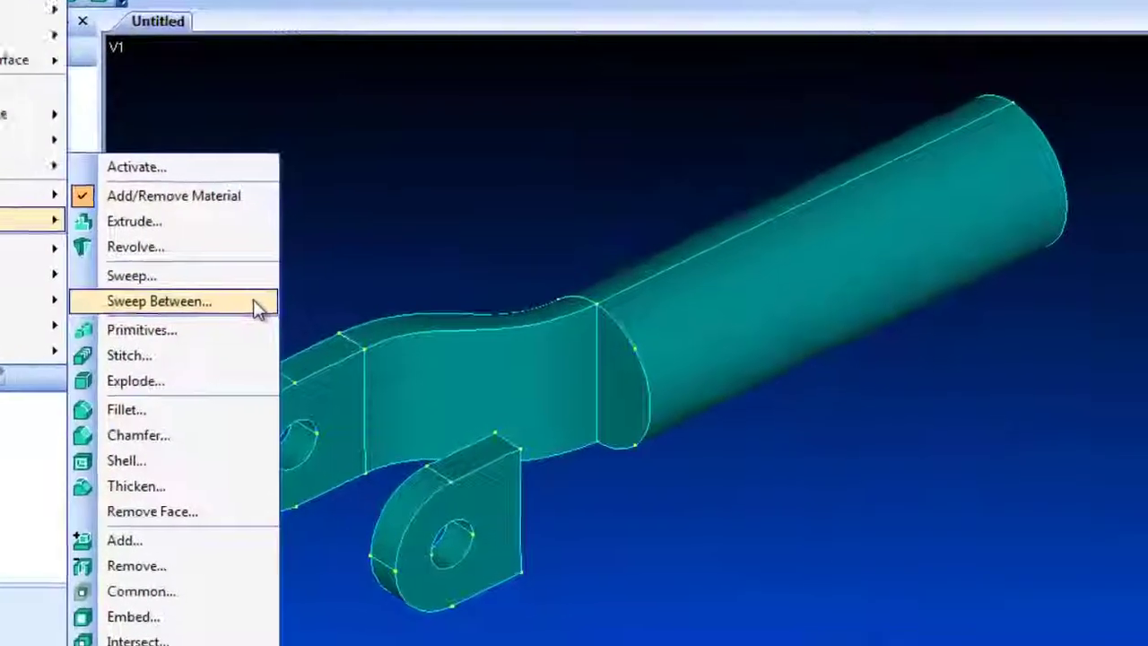
pyautogui.click(320, 346)
pyautogui.moveTo(337, 482); pyautogui.dragTo(812, 180)
pyautogui.click(425, 500)
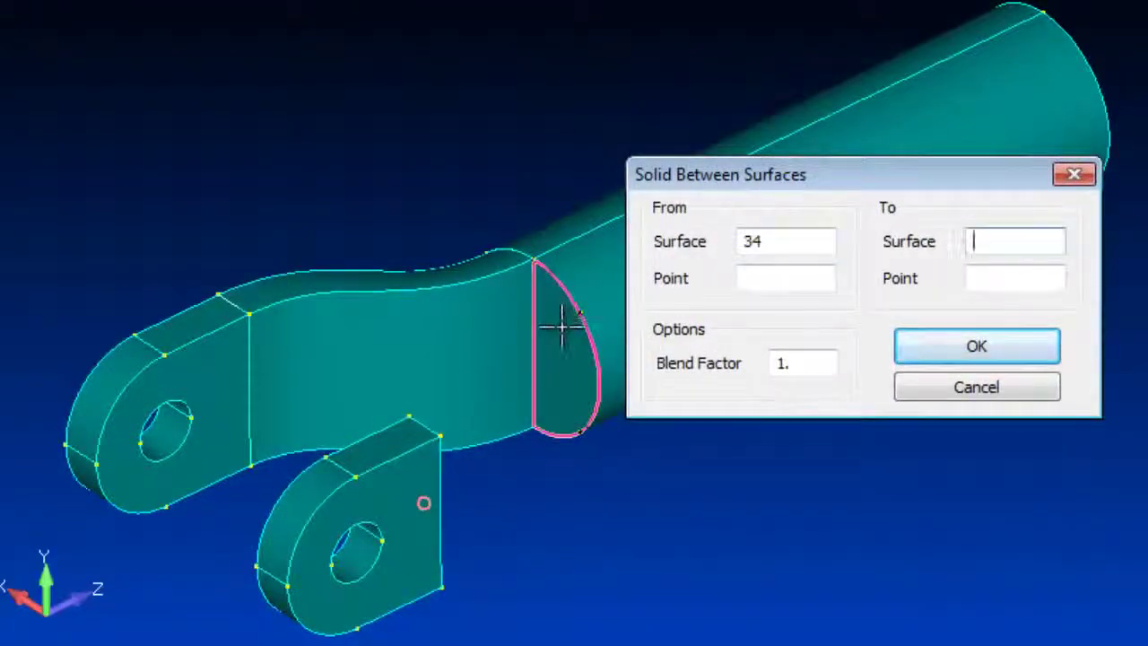
pyautogui.click(559, 325)
pyautogui.click(439, 437)
pyautogui.press('Return')
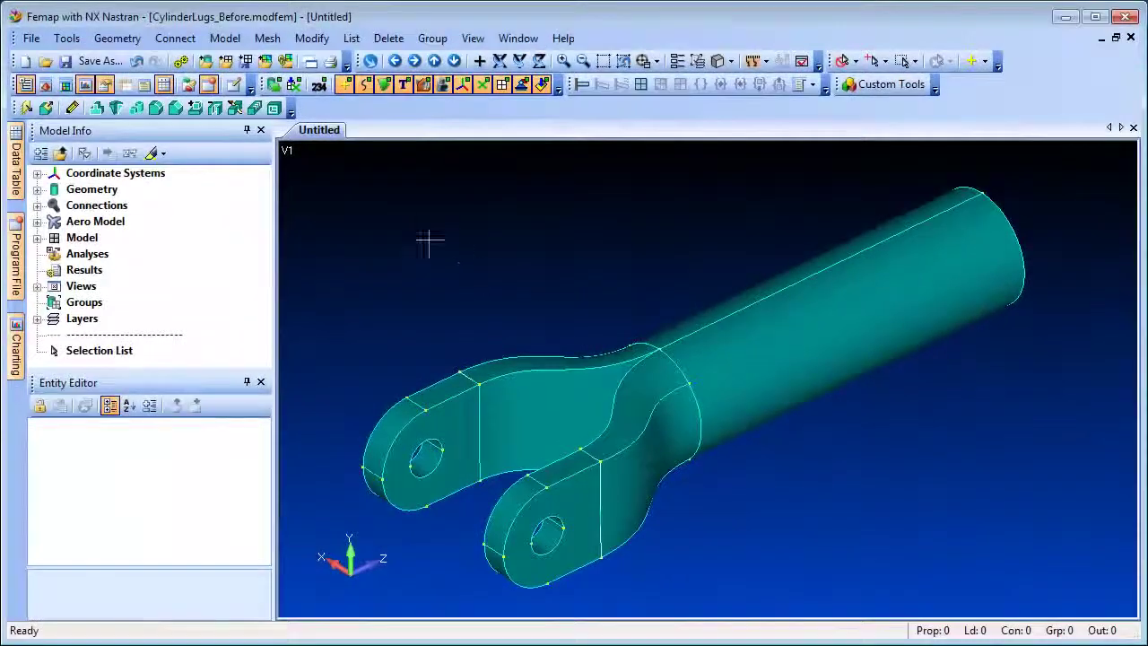
# Combine all solids, including lugs, blends and cylinder, into one body.
pyautogui.click(195, 107)
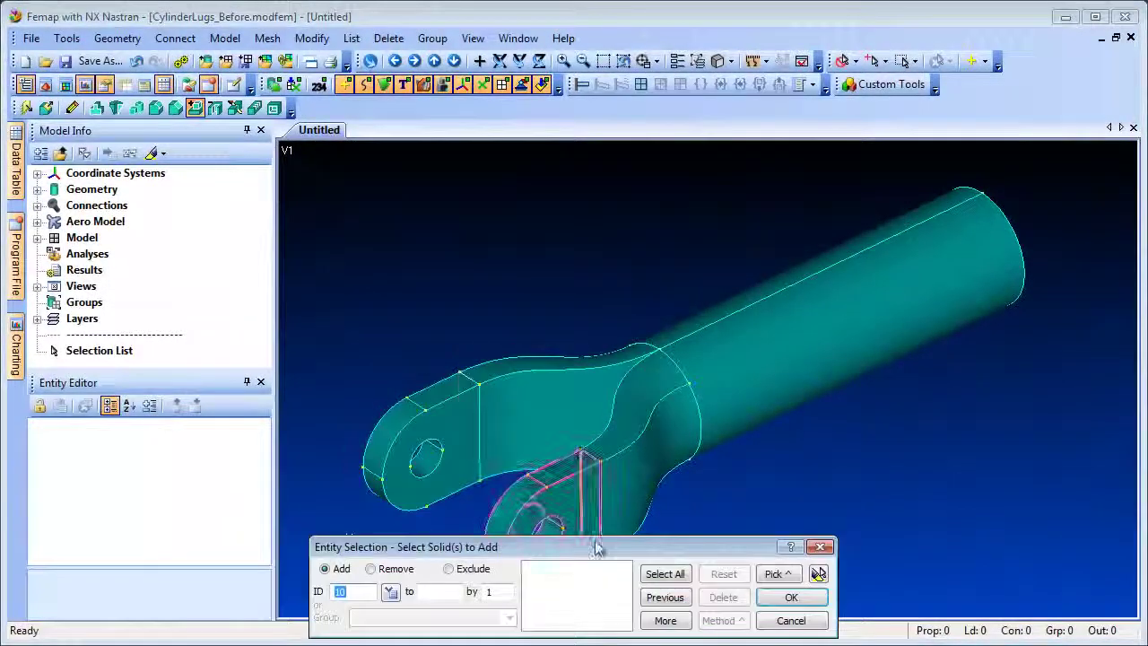
pyautogui.click(664, 575)
pyautogui.click(791, 598)
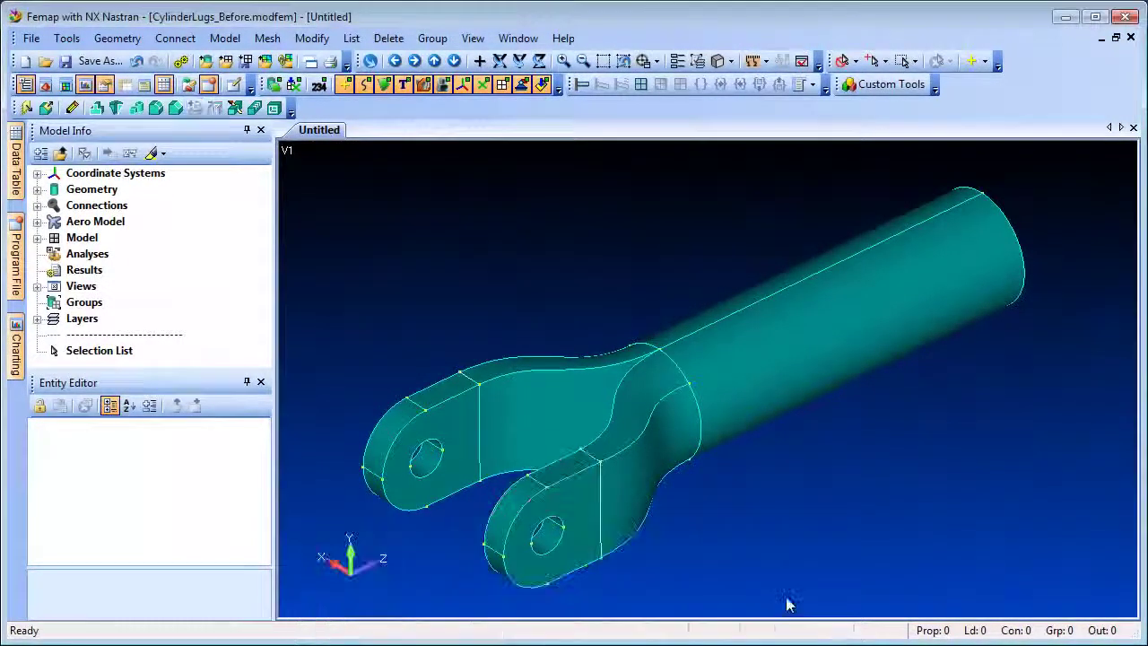
# Fillet the yoke–shaft junction edge with a 0.25 radius.
pyautogui.click(156, 108)
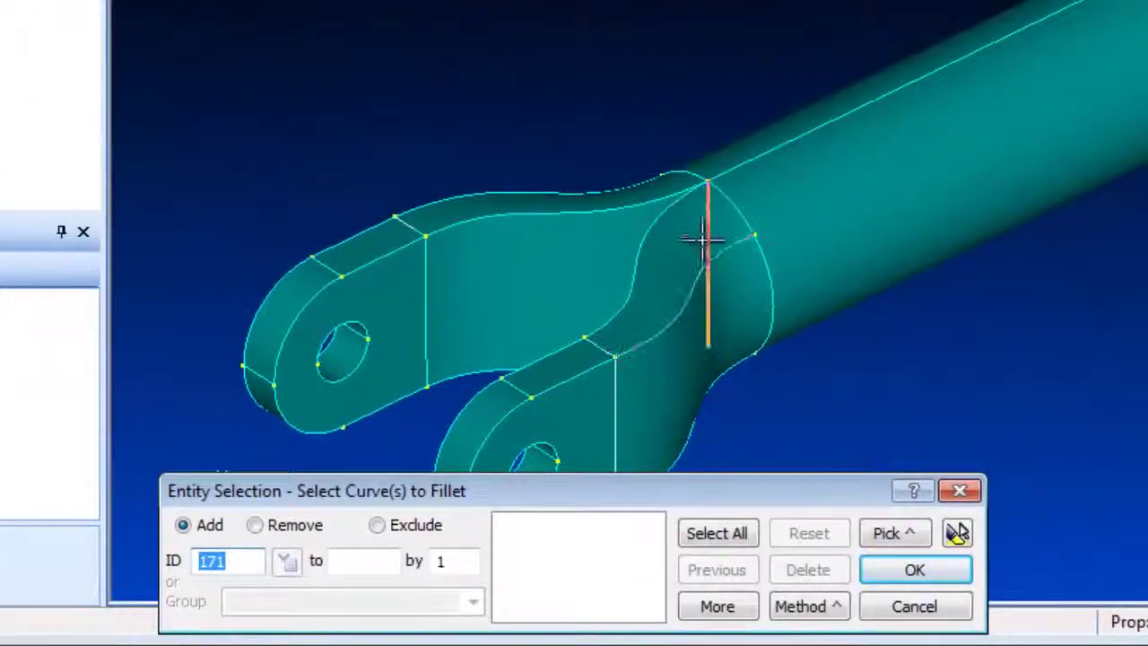
pyautogui.click(689, 301)
pyautogui.click(892, 576)
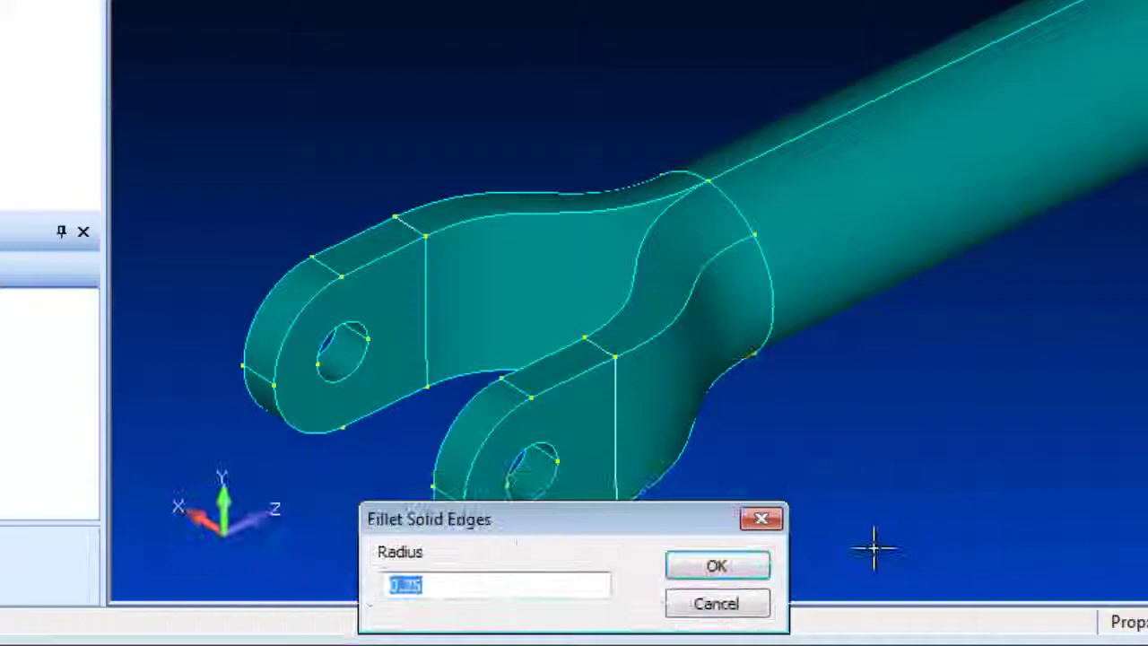
pyautogui.click(724, 574)
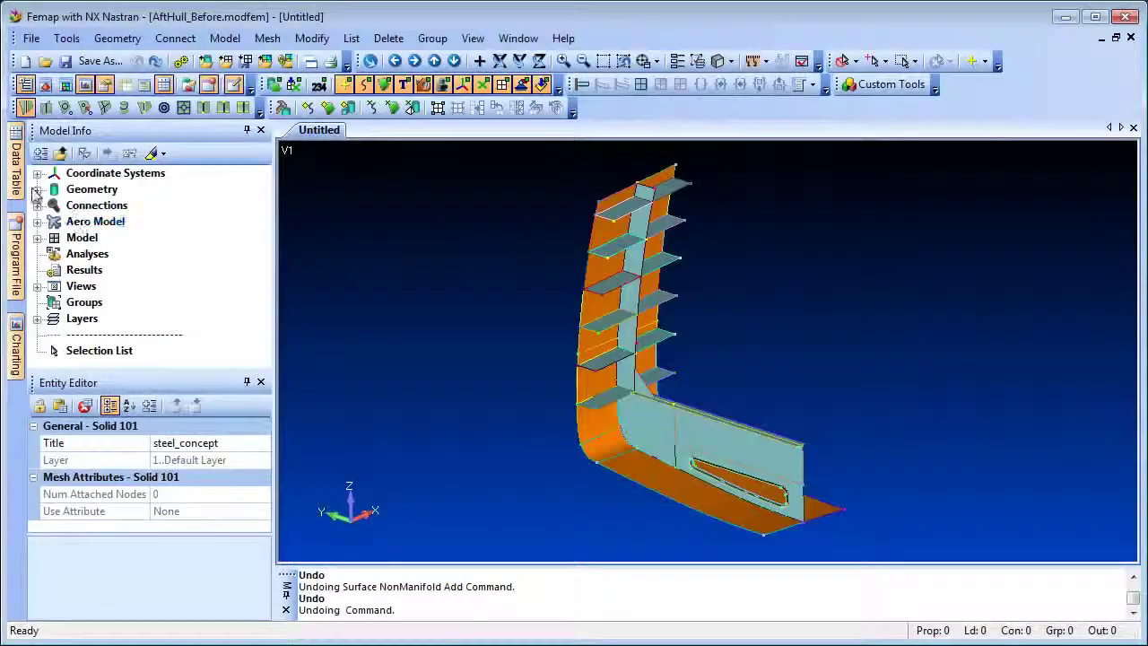
pyautogui.click(36, 188)
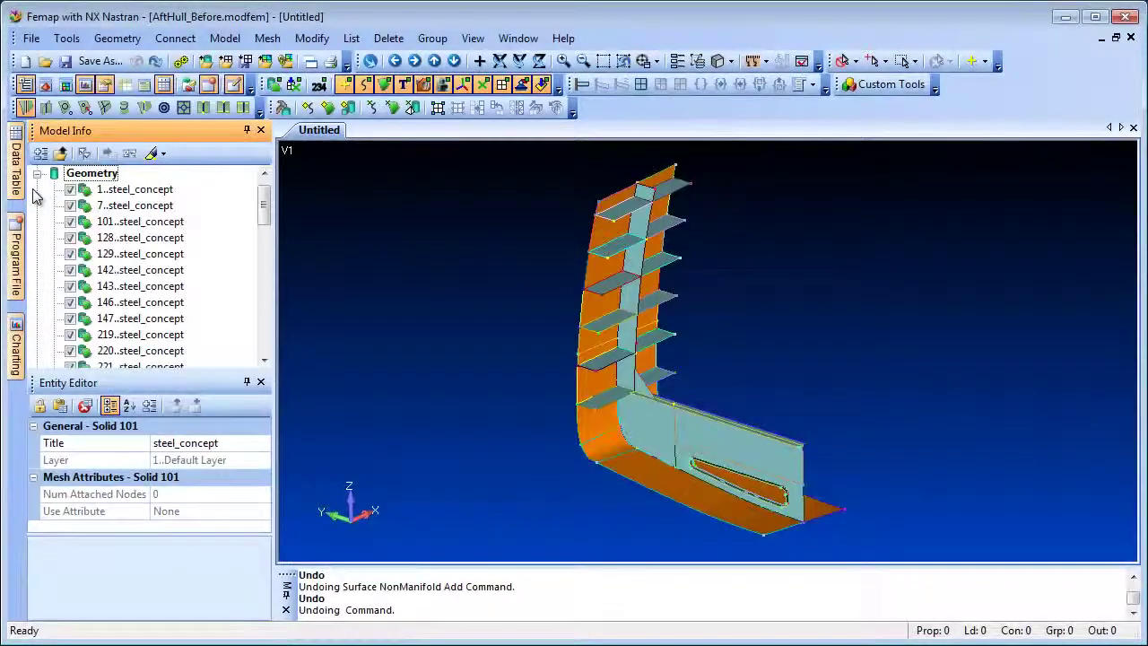
pyautogui.click(130, 206)
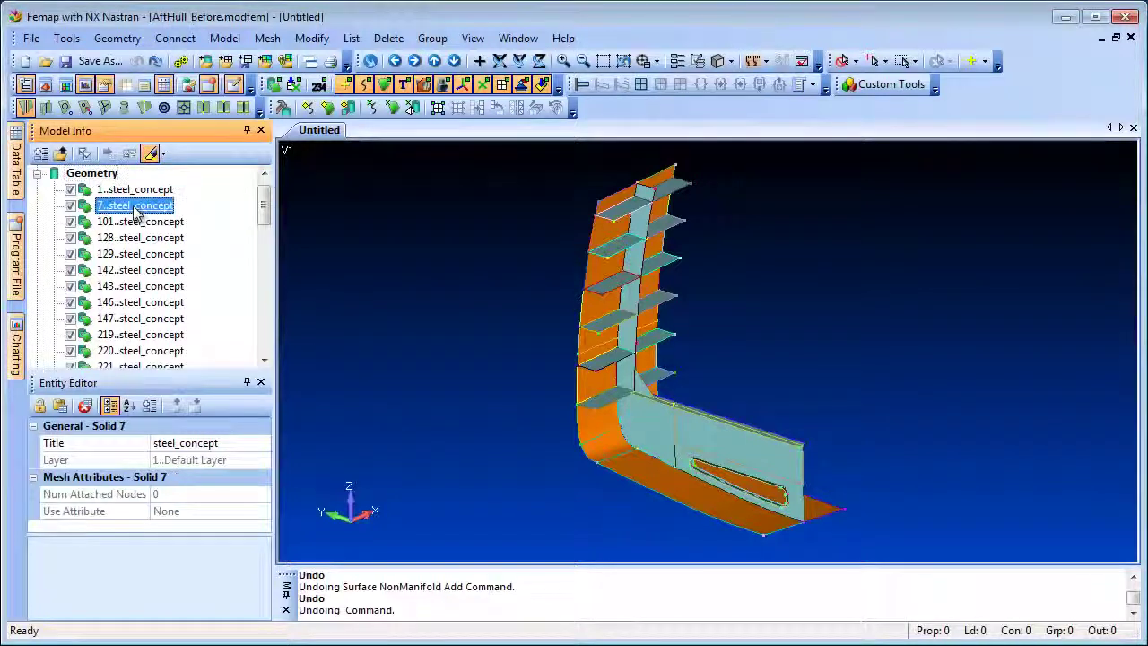
pyautogui.click(126, 190)
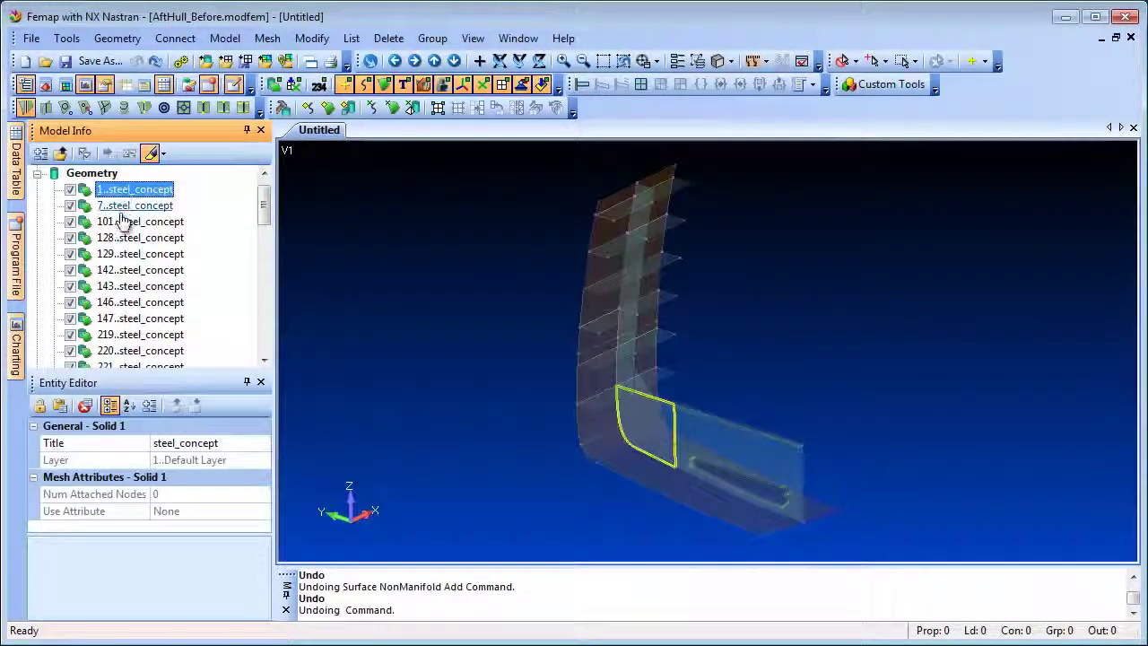
pyautogui.click(123, 222)
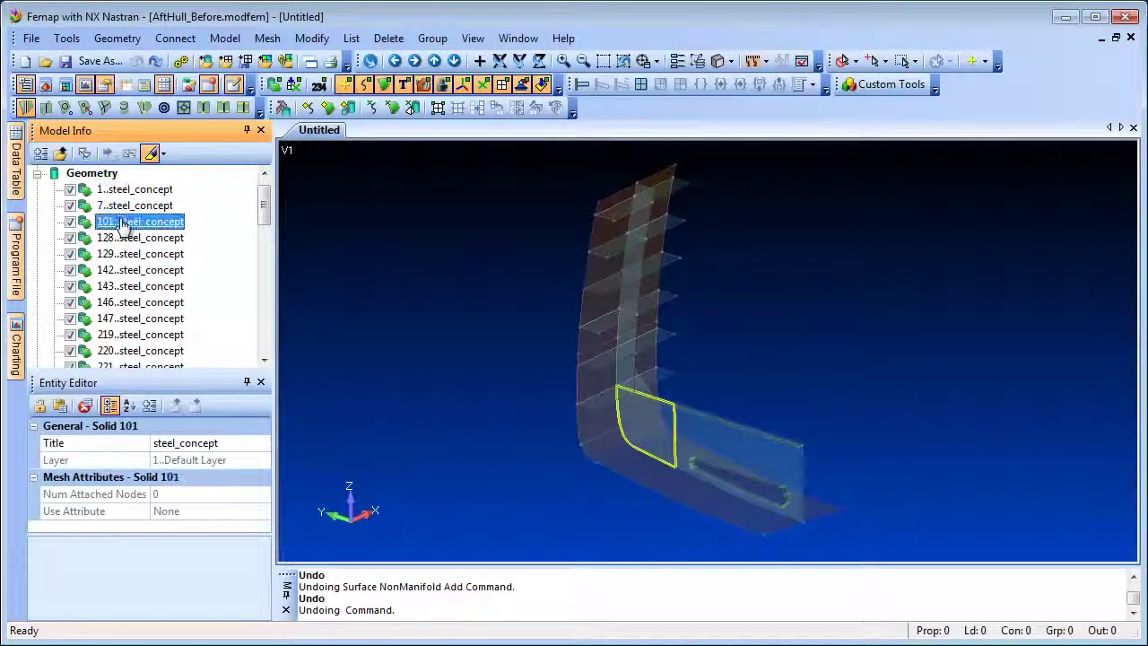
pyautogui.click(151, 154)
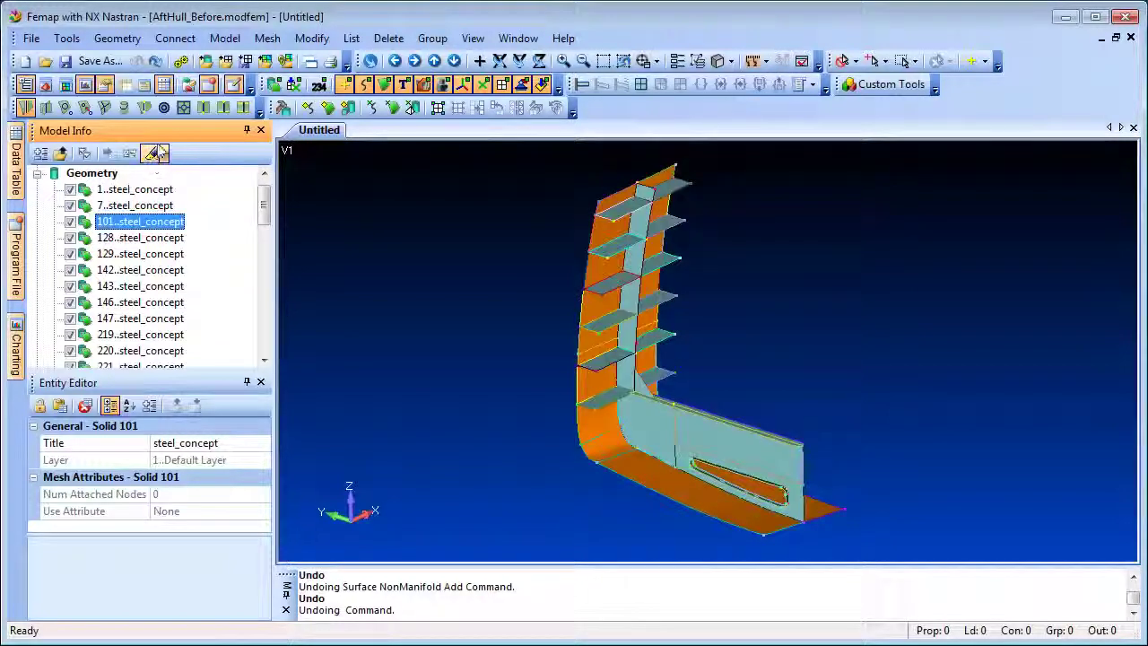
pyautogui.click(117, 37)
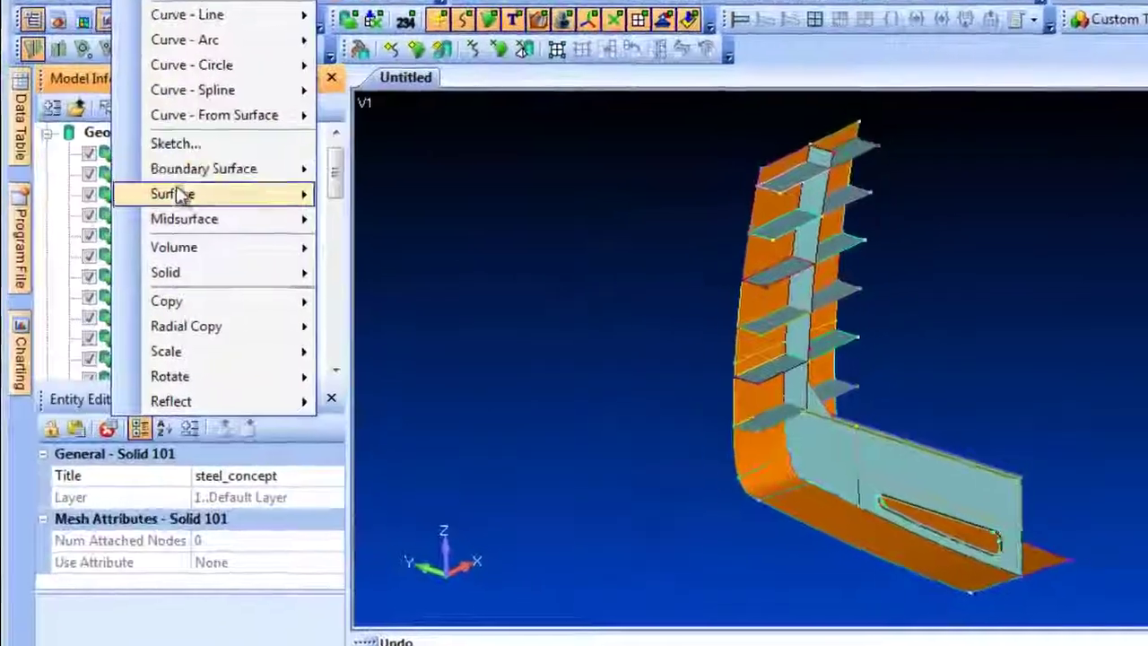
# Join all 37 hull solids with Non-Manifold Add at 1.E-6 tolerance.
pyautogui.moveTo(180, 194)
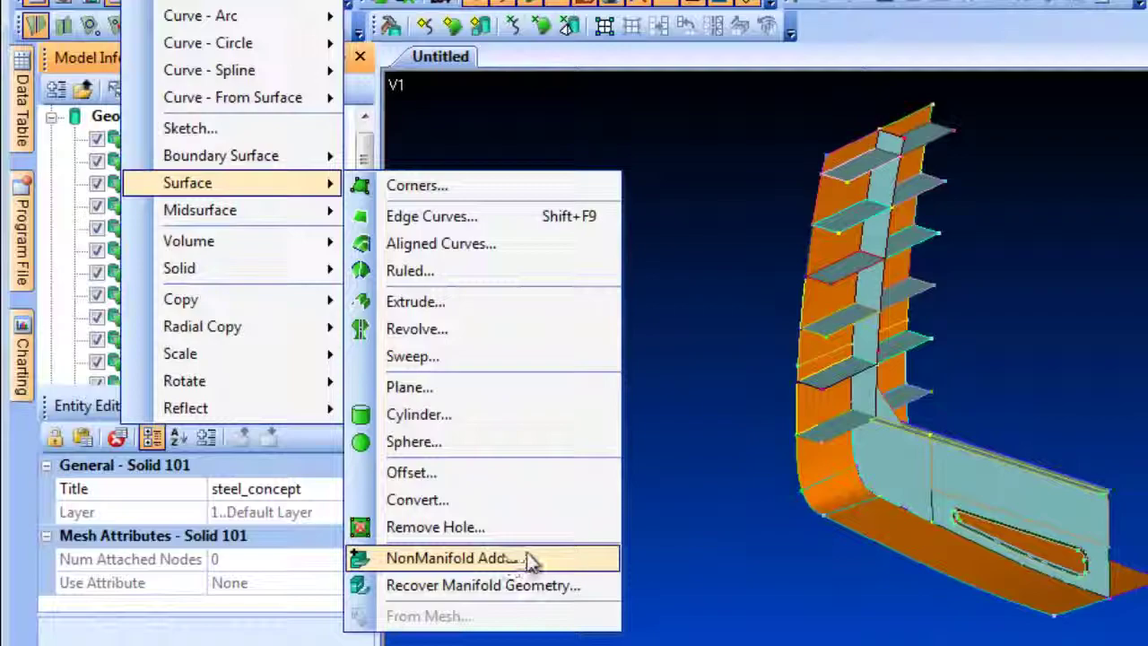
pyautogui.click(536, 558)
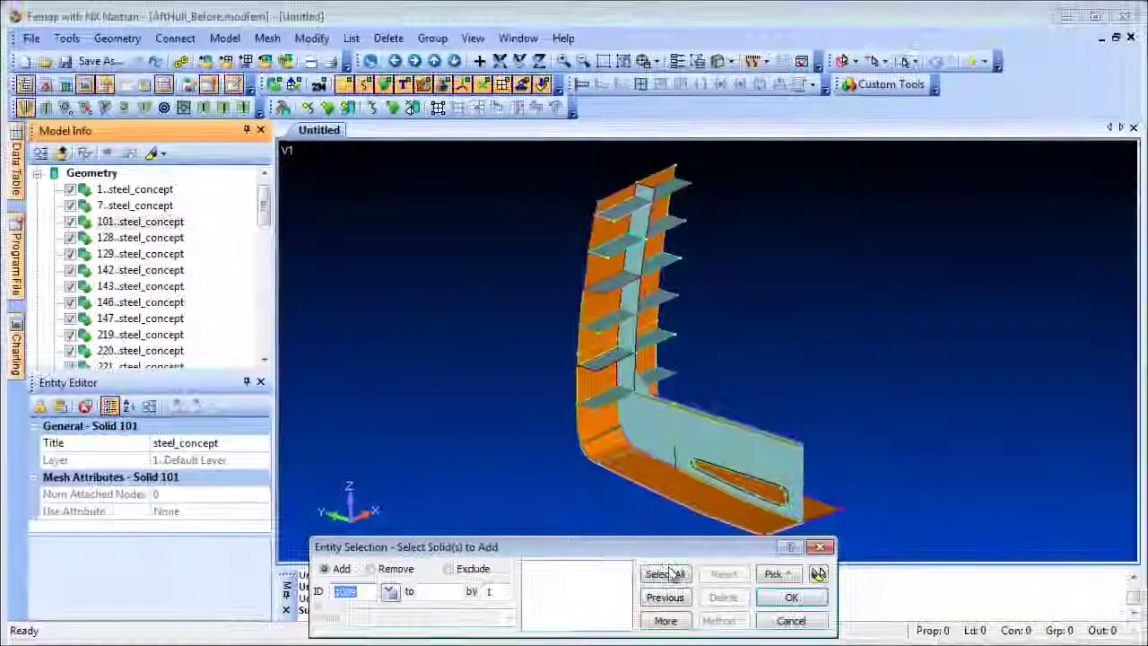
pyautogui.click(664, 574)
pyautogui.click(791, 598)
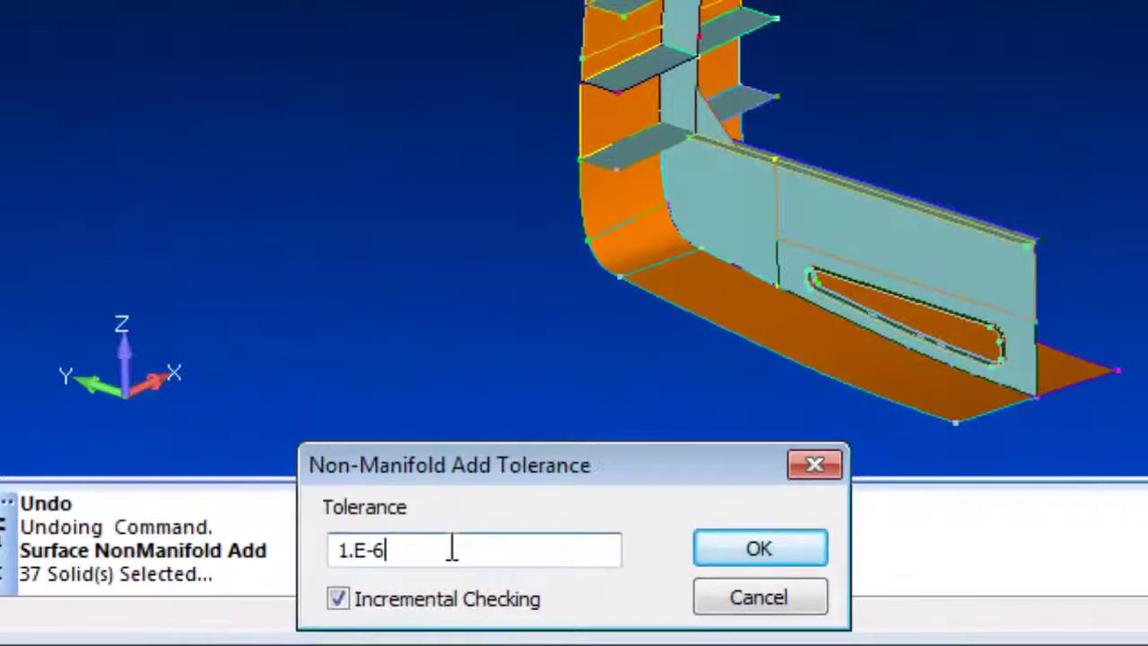
pyautogui.press('Return')
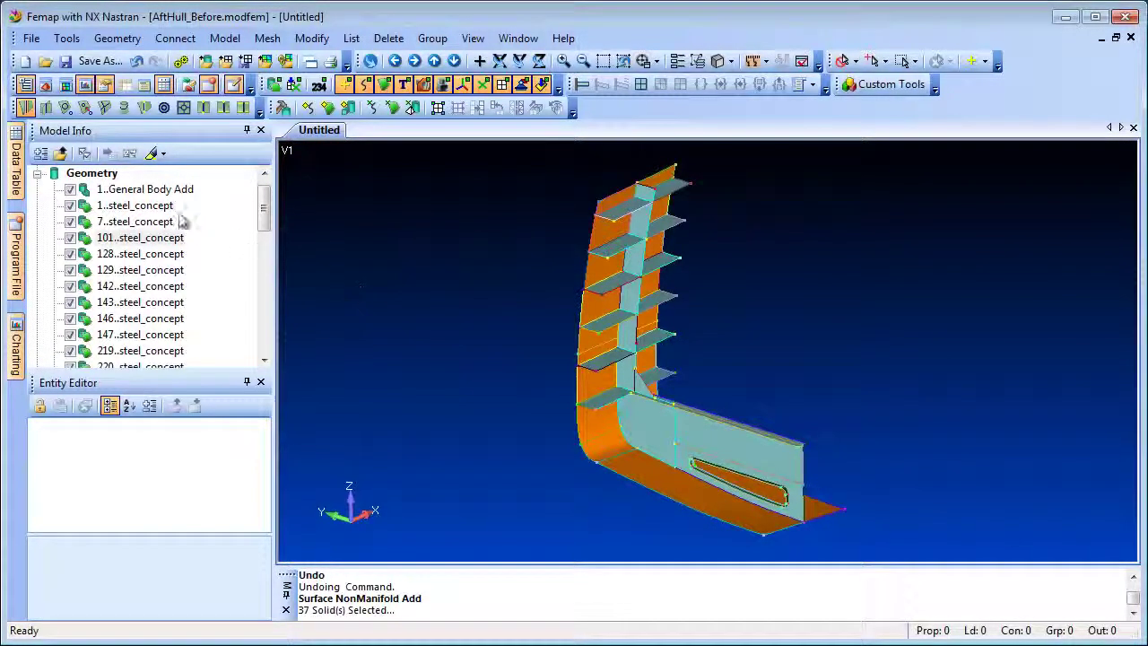
# Highlight the new General Body Add in the view, then turn highlighting off.
pyautogui.click(151, 153)
pyautogui.click(139, 190)
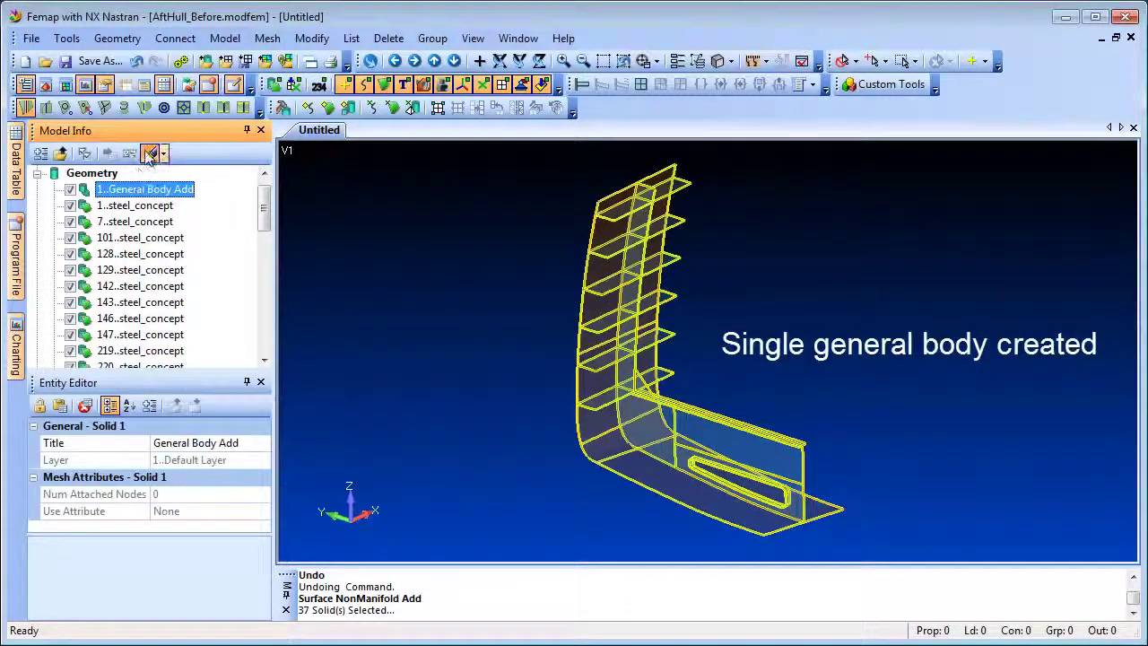
pyautogui.click(151, 154)
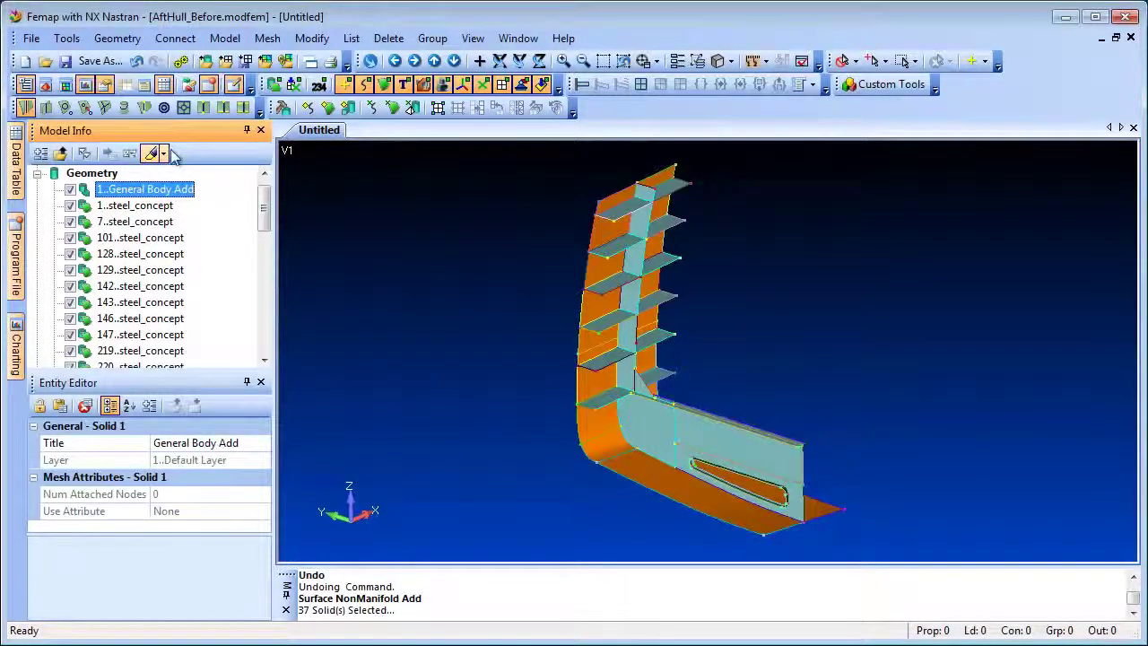
# Mesh every surface of the hull body with default automesh settings as plot-only elements.
pyautogui.click(392, 106)
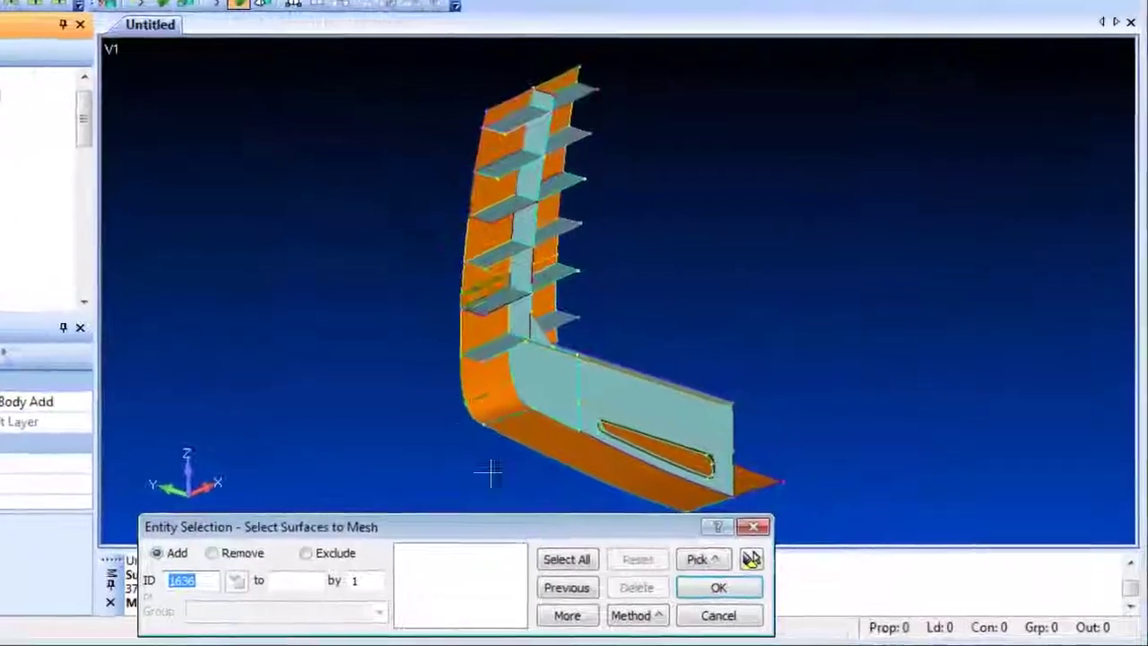
pyautogui.click(668, 574)
pyautogui.click(702, 586)
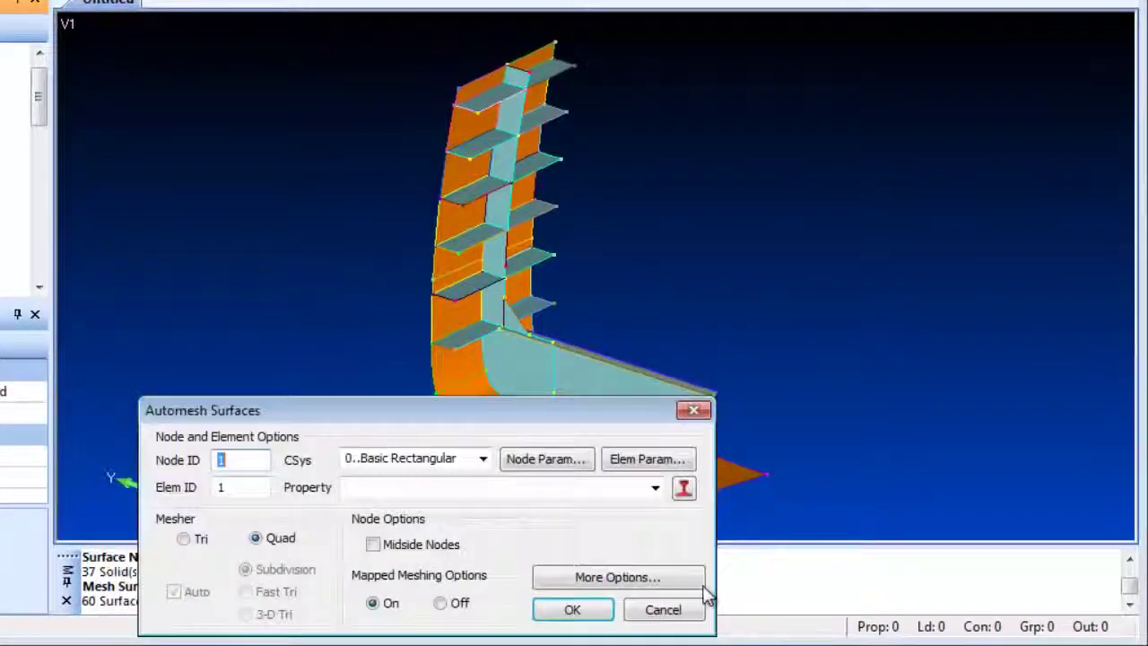
pyautogui.click(578, 610)
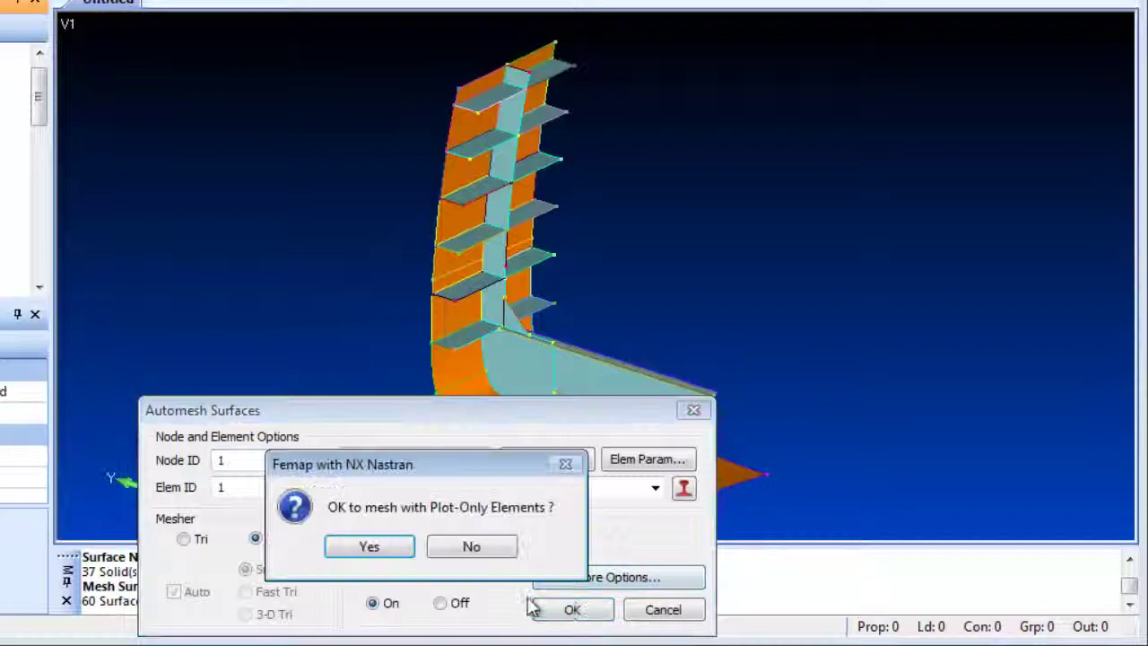
pyautogui.click(367, 545)
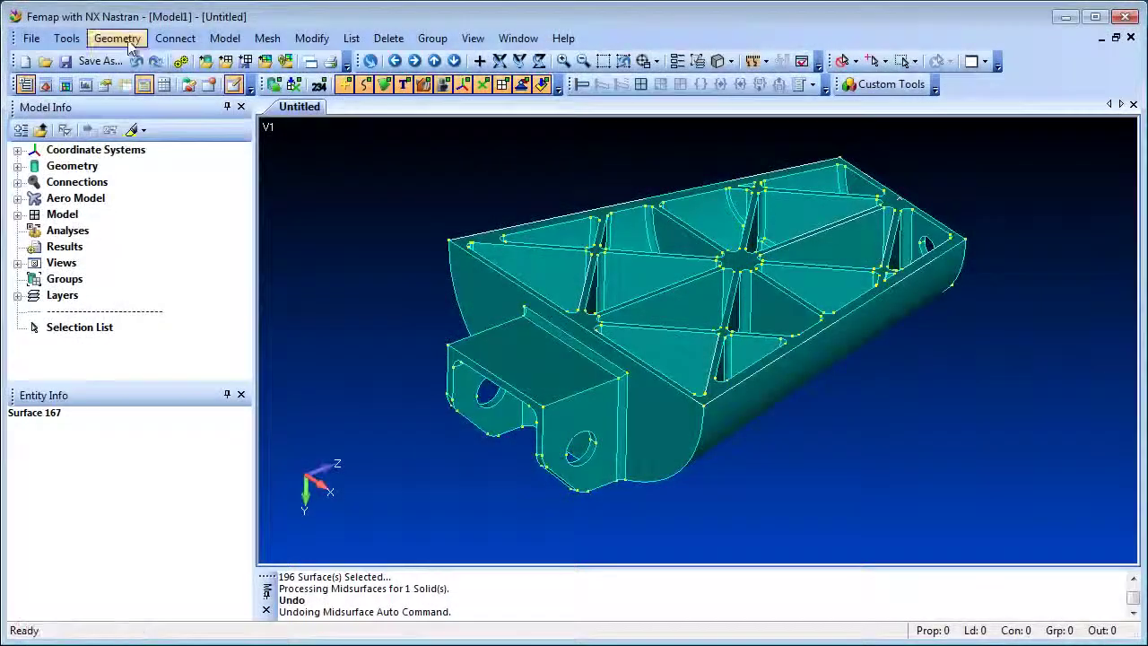
# Run automatic midsurfacing on all 196 bracket surfaces with a 0.15 target thickness.
pyautogui.click(117, 37)
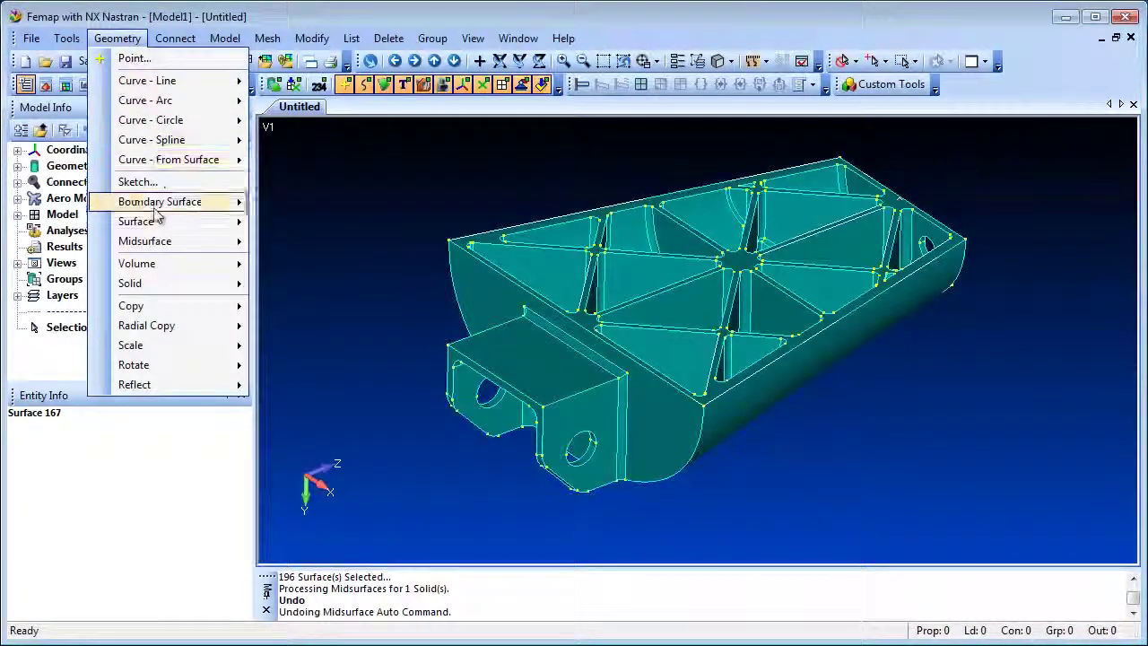
pyautogui.moveTo(224, 241)
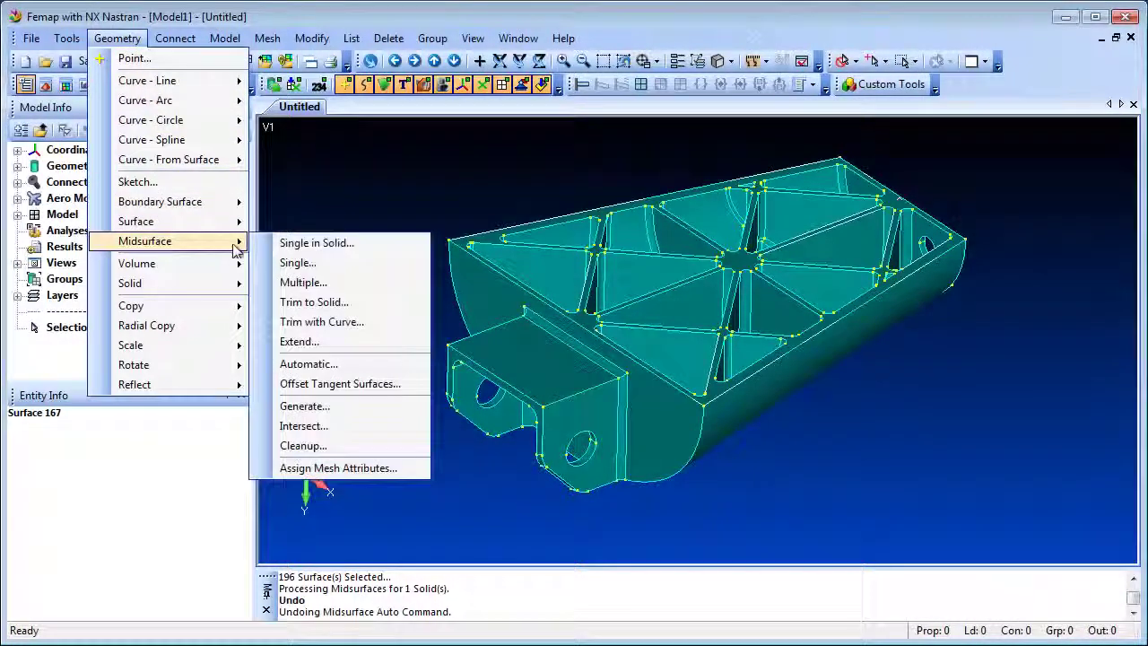
pyautogui.click(408, 365)
pyautogui.click(665, 573)
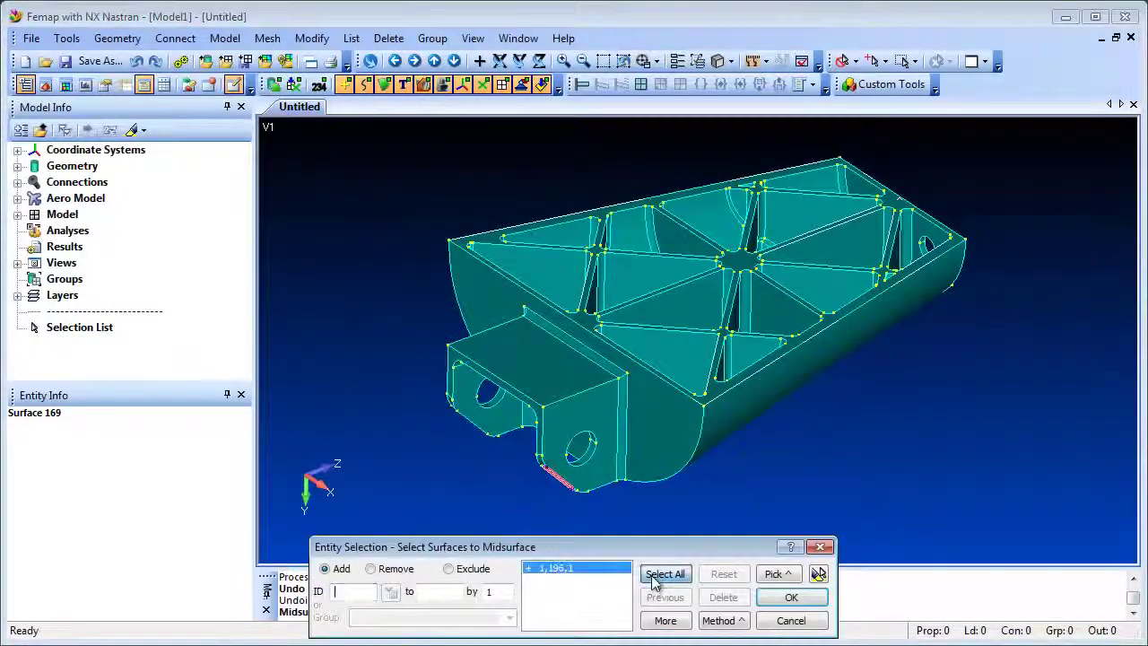
pyautogui.click(792, 596)
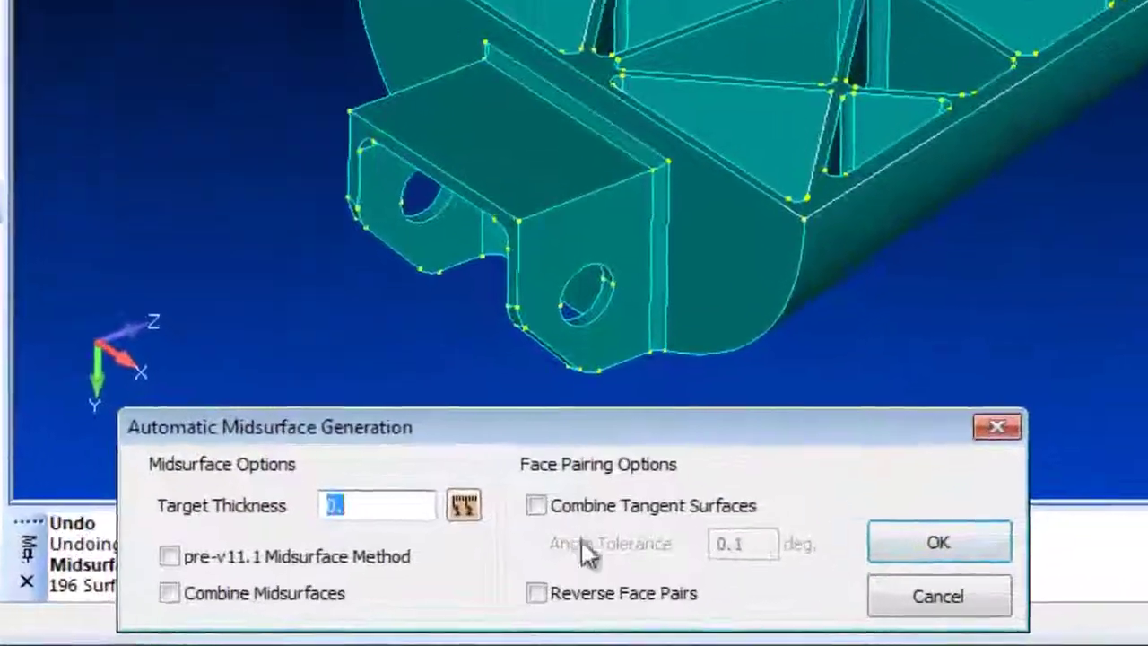
pyautogui.click(446, 540)
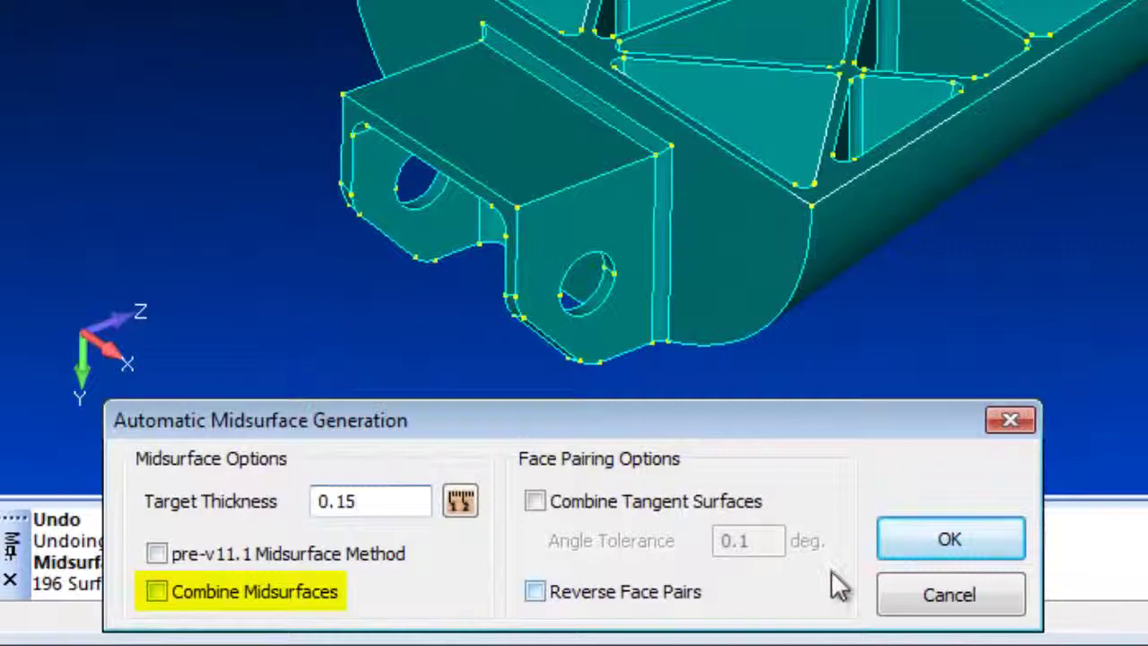
pyautogui.click(897, 551)
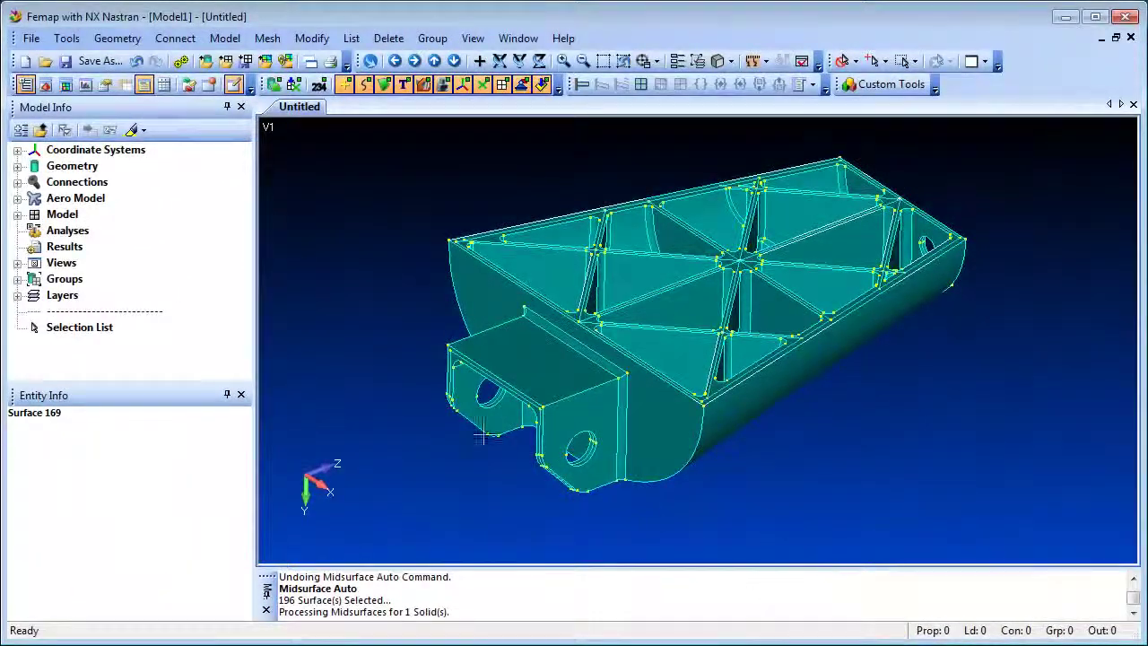
# Show only the new midsurfaces from the Geometry list and orbit to view the triangular ribs.
pyautogui.click(17, 166)
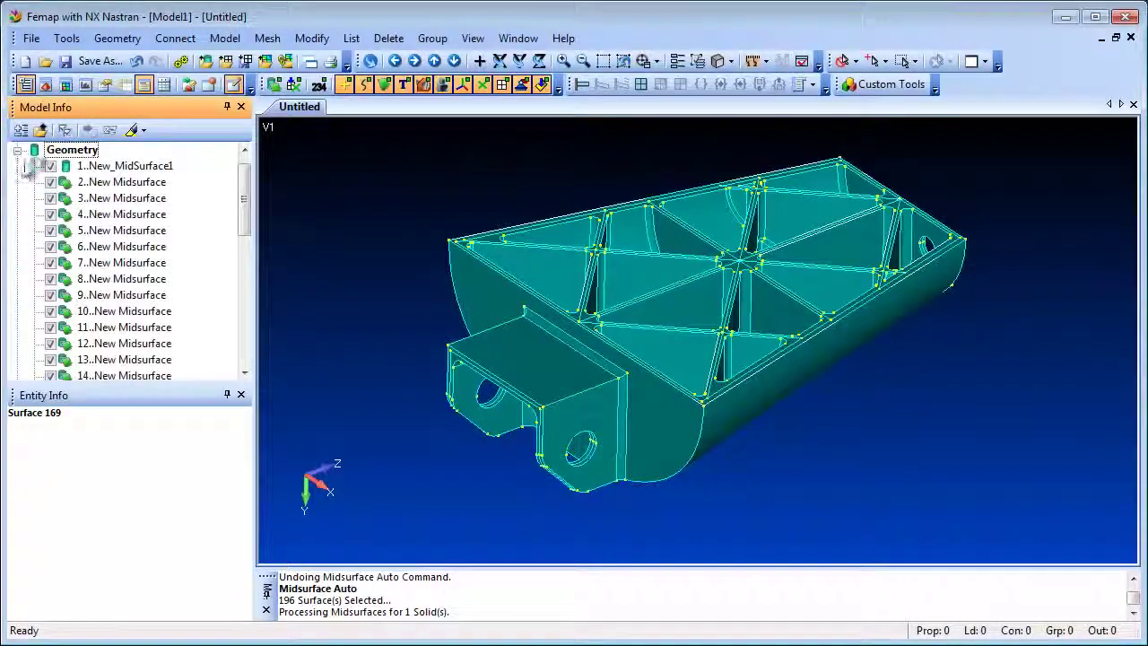
pyautogui.click(64, 166)
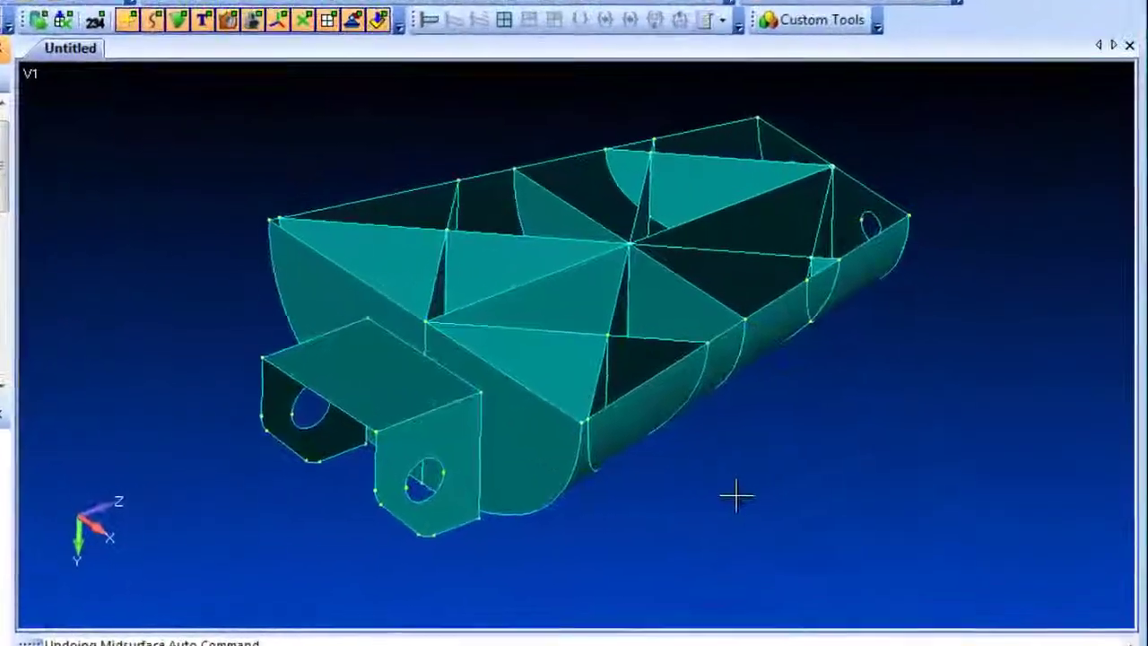
pyautogui.moveTo(729, 458)
pyautogui.mouseDown(button='middle')
pyautogui.moveTo(667, 300)
pyautogui.moveTo(672, 174)
pyautogui.mouseUp(button='middle')
pyautogui.moveTo(685, 245); pyautogui.dragTo(726, 505, button='middle')
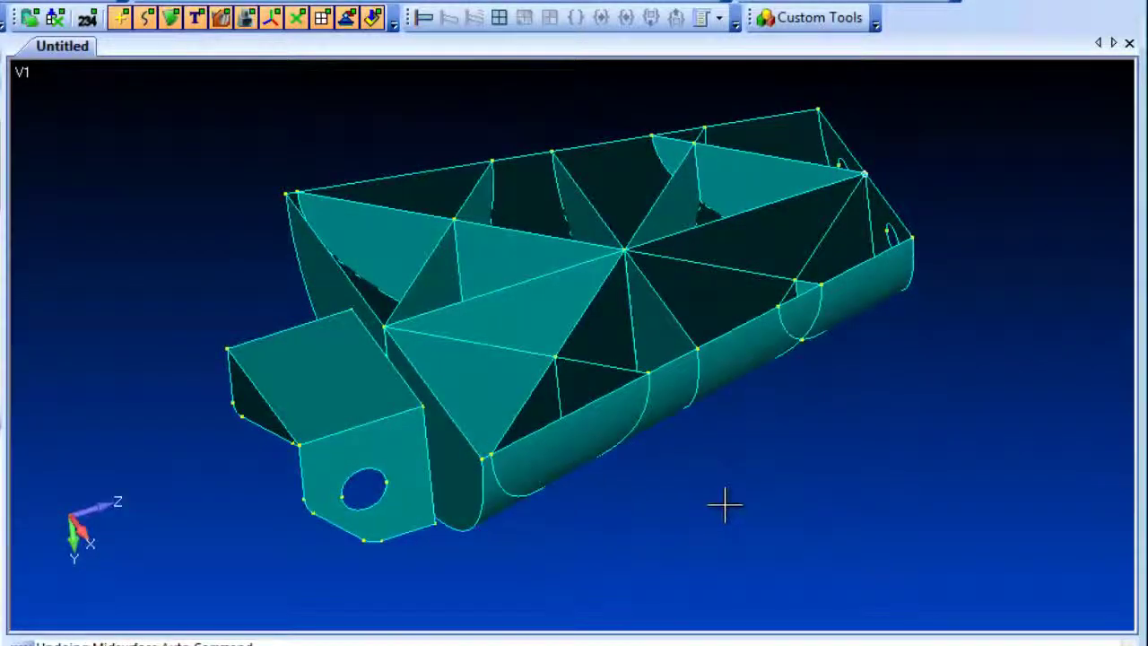